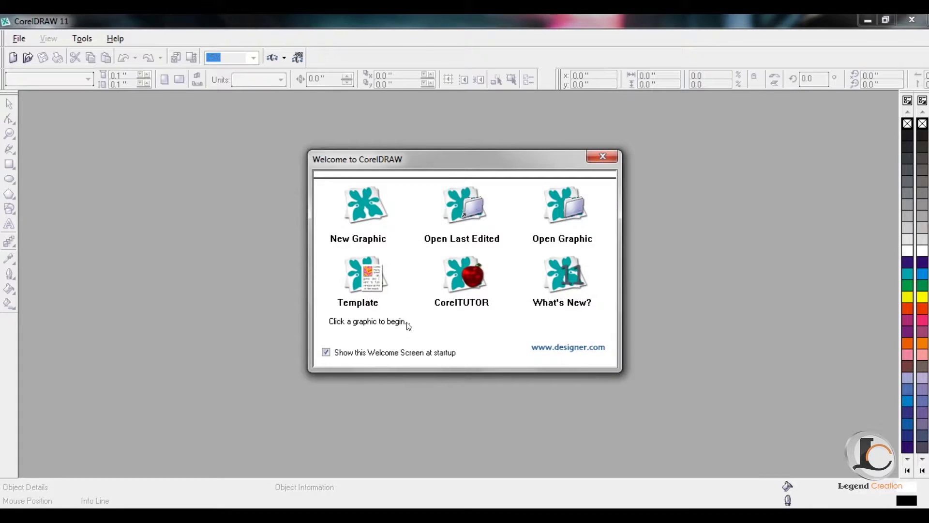
Start a new graphic and set its page size to 12 x 12 inches
{"action": "left_click", "coordinate": [359, 219]}
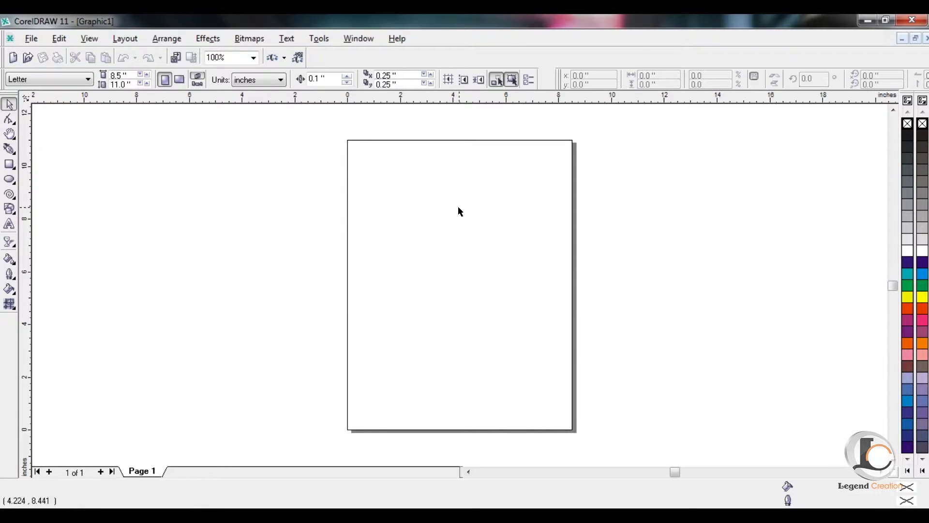
{"action": "left_click", "coordinate": [132, 74]}
{"action": "type", "text": "12"}
{"action": "key", "text": "Tab"}
{"action": "type", "text": "1"}
{"action": "key", "text": "Return"}
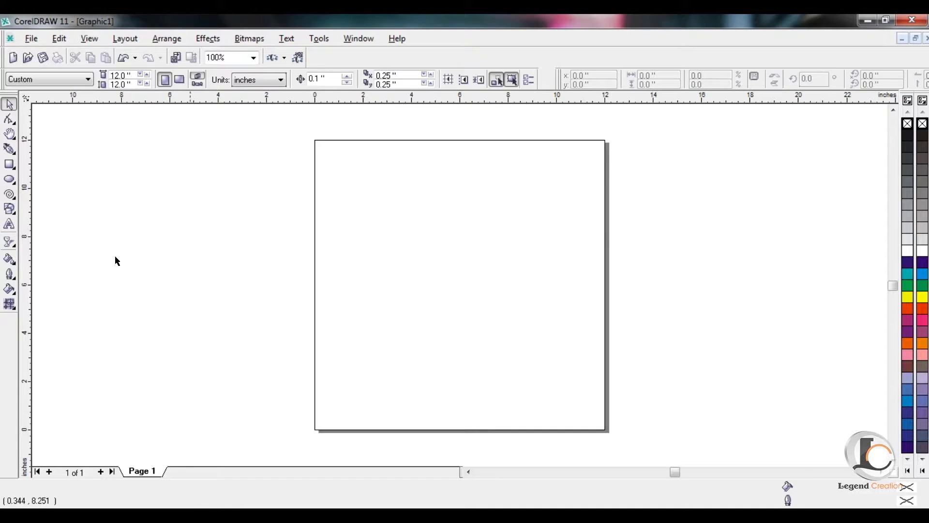
Draw an ellipse with the Ellipse tool and size it to 7.0 x 7.0 inches
{"action": "left_click", "coordinate": [10, 179]}
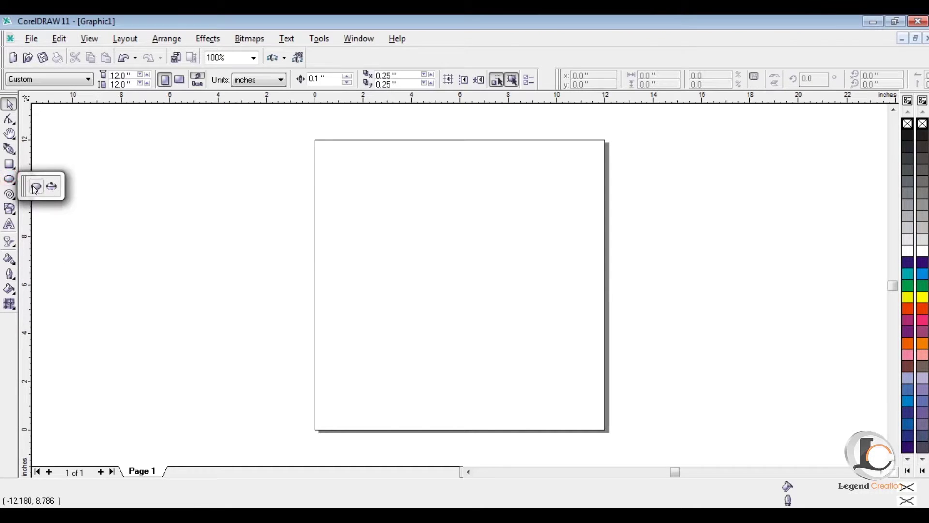
{"action": "left_click", "coordinate": [35, 187]}
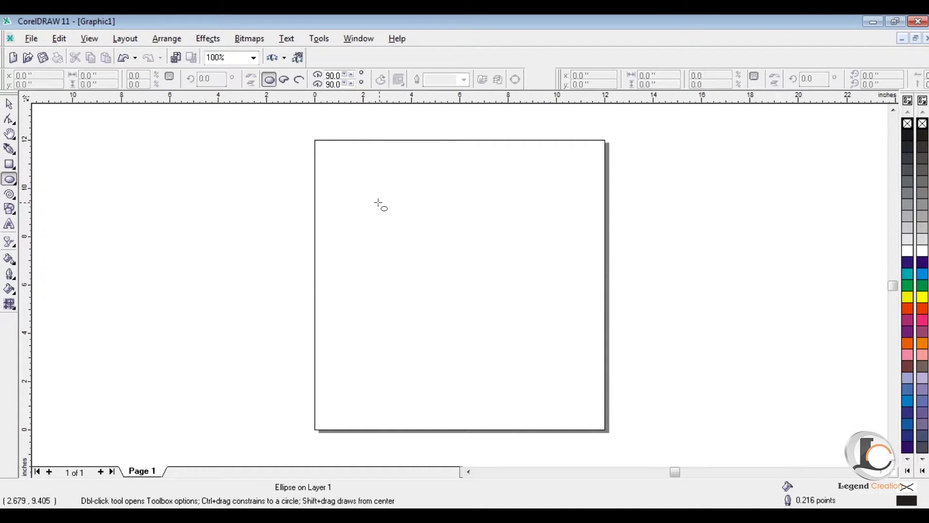
{"action": "mouse_move", "coordinate": [379, 158]}
{"action": "left_mouse_down"}
{"action": "mouse_move", "coordinate": [443, 240]}
{"action": "mouse_move", "coordinate": [560, 342]}
{"action": "left_mouse_up"}
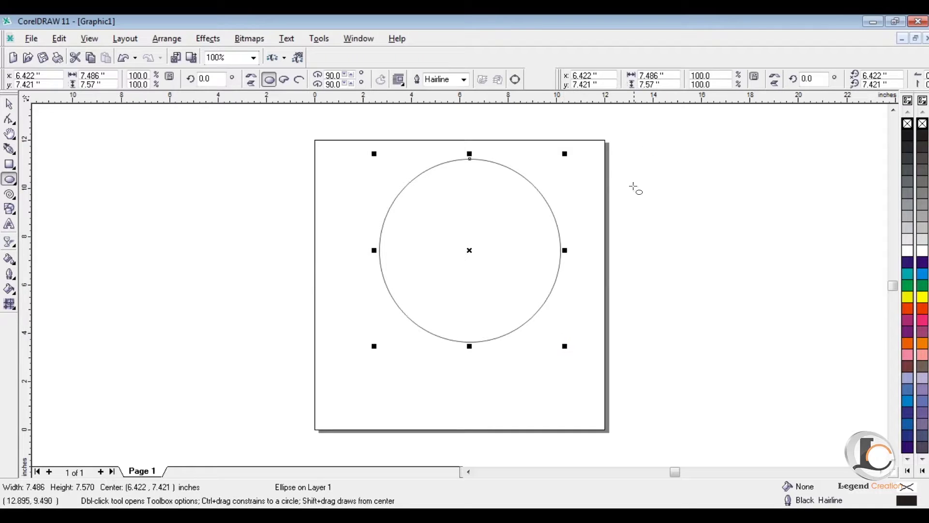
{"action": "left_click", "coordinate": [672, 75]}
{"action": "type", "text": "7"}
{"action": "left_click", "coordinate": [658, 84]}
{"action": "type", "text": "7"}
{"action": "key", "text": "Return"}
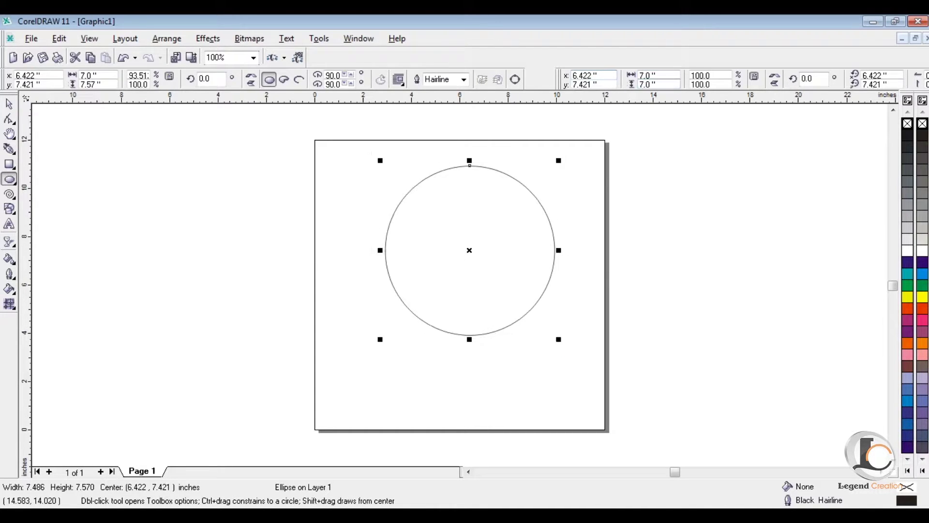
Move the circle down and left toward the page centre, then deselect it
{"action": "left_click", "coordinate": [10, 104]}
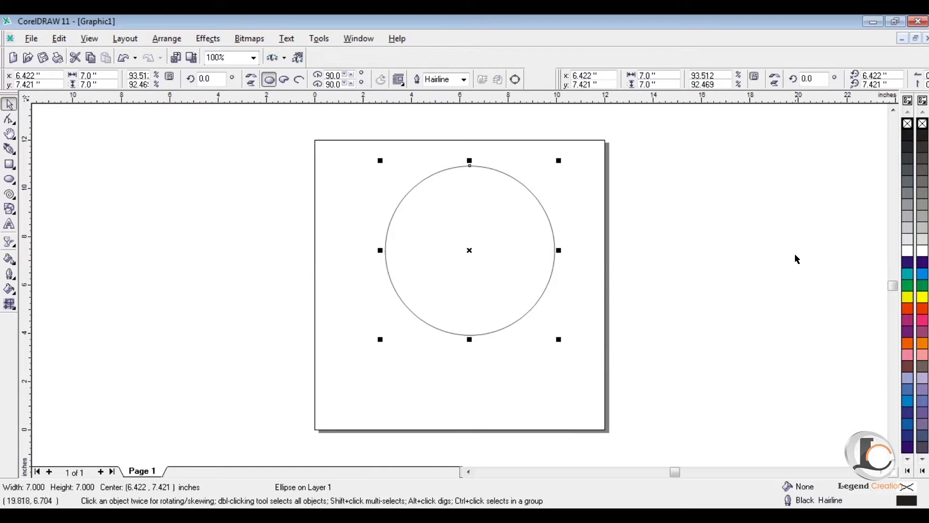
{"action": "left_click_drag", "start_coordinate": [468, 252], "coordinate": [455, 287]}
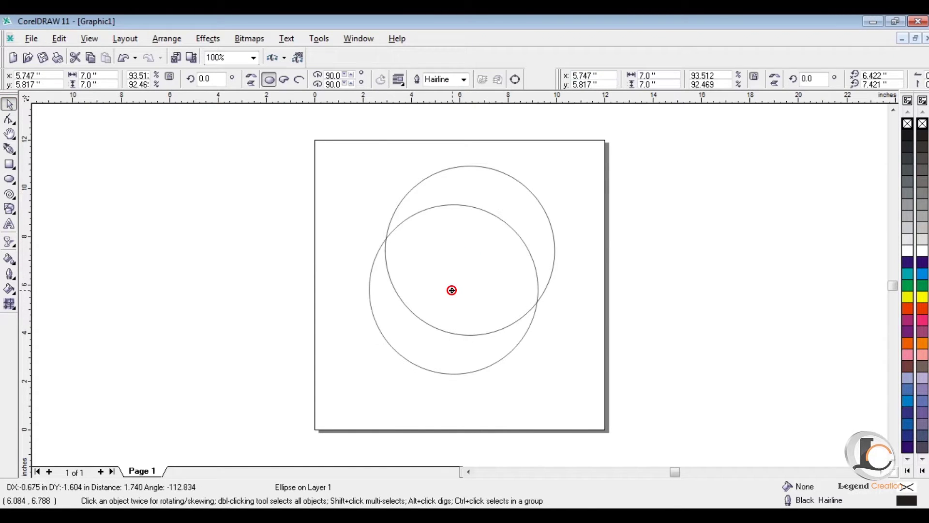
{"action": "left_click", "coordinate": [798, 298]}
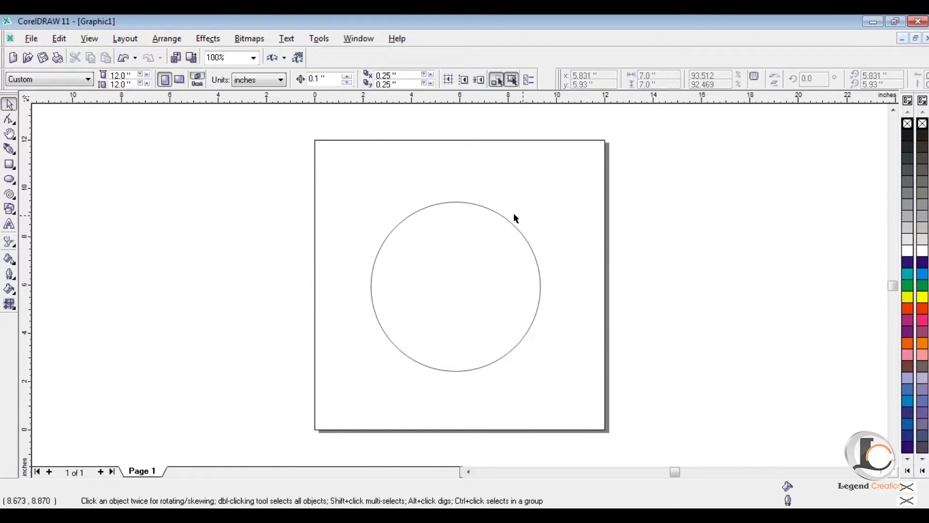
Fill the circle yellow, replacing a first green fill
{"action": "left_click", "coordinate": [504, 221]}
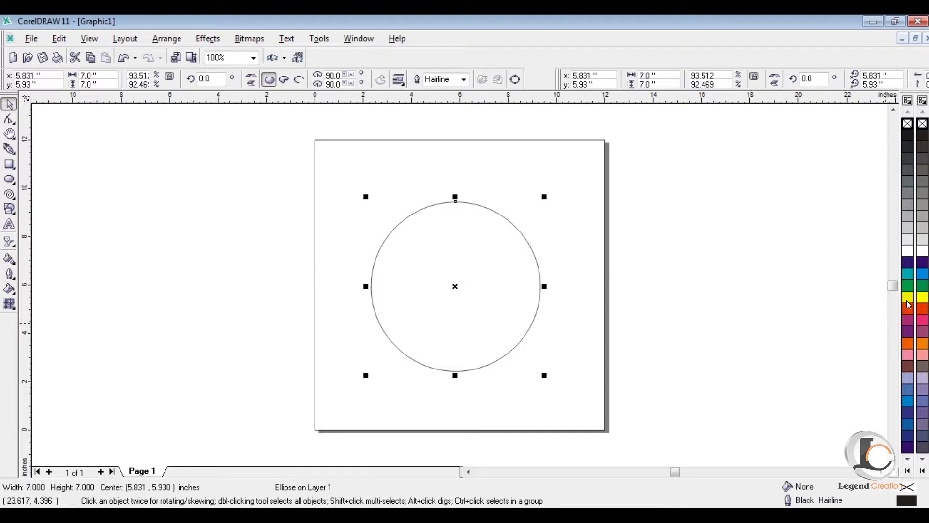
{"action": "left_click", "coordinate": [924, 286]}
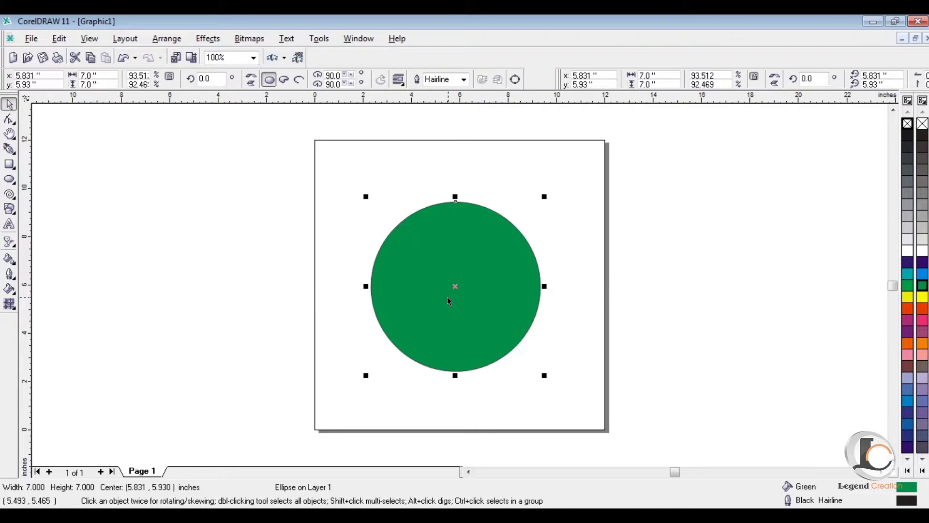
{"action": "left_click", "coordinate": [923, 297]}
{"action": "left_click", "coordinate": [467, 324]}
{"action": "left_click", "coordinate": [665, 304]}
Remove the circle's black outline
{"action": "left_click", "coordinate": [454, 310]}
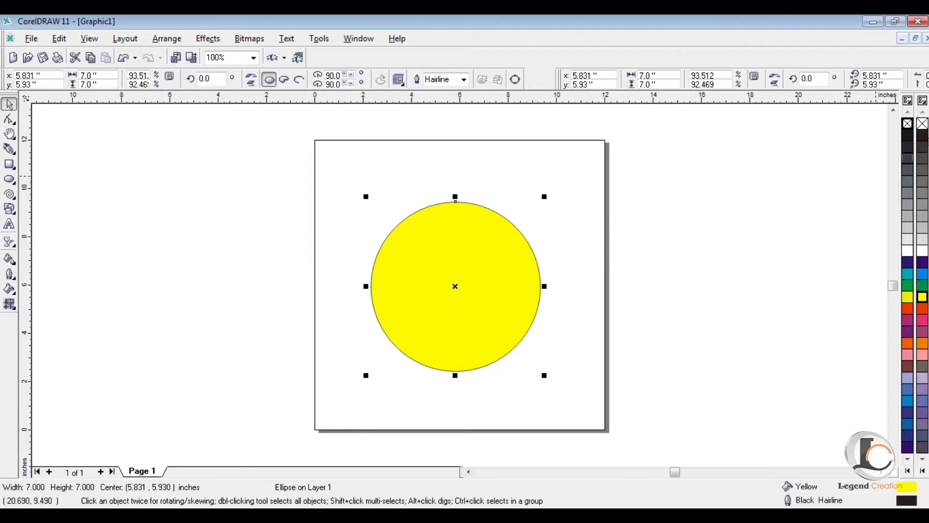
{"action": "right_click", "coordinate": [922, 125]}
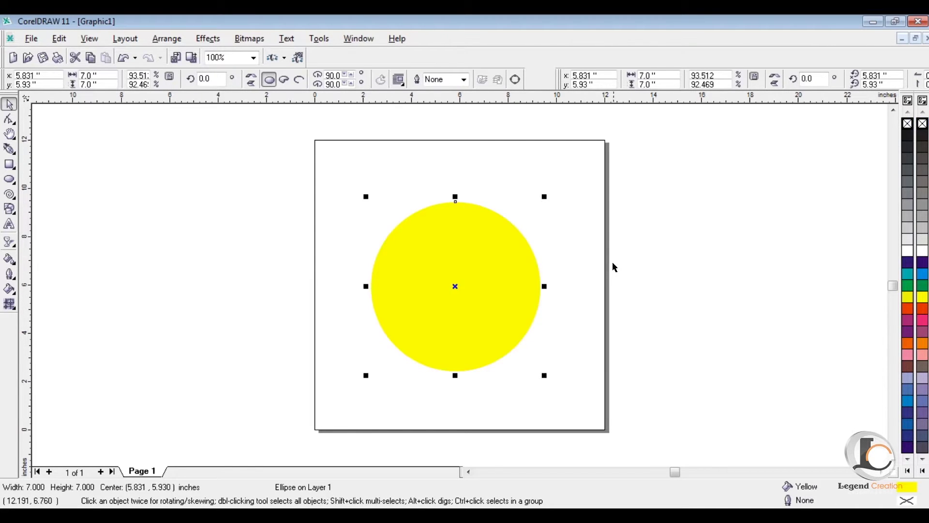
{"action": "left_click", "coordinate": [662, 260]}
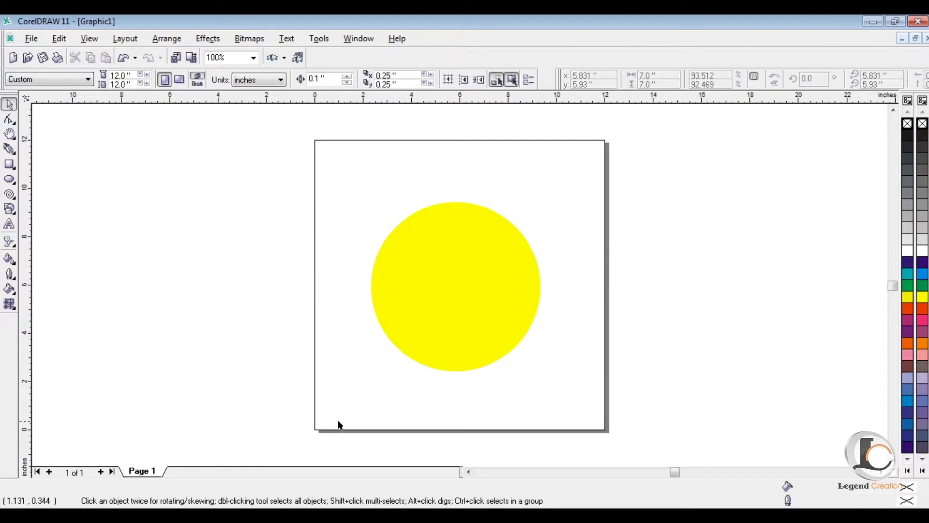
{"action": "left_click", "coordinate": [10, 150]}
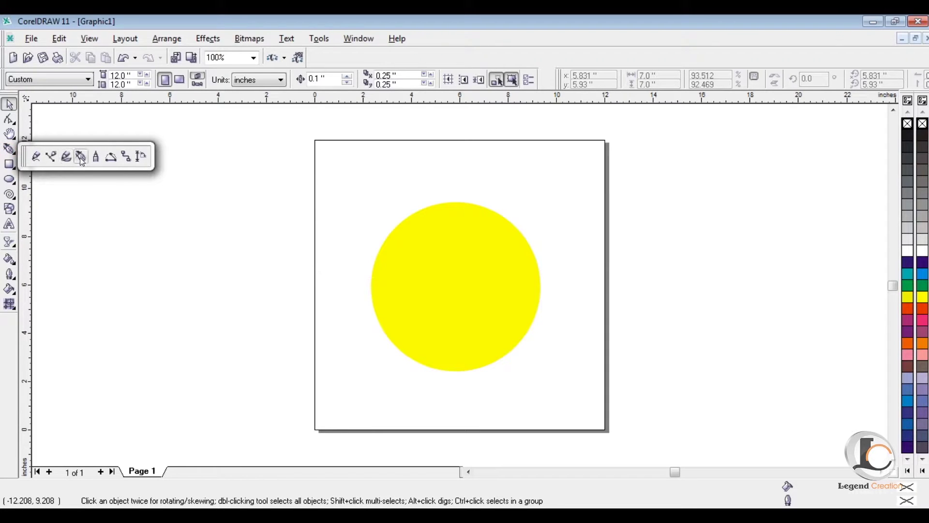
Draw a closed curved wedge that arches over the circle's top and ends at its centre
{"action": "left_click", "coordinate": [81, 156]}
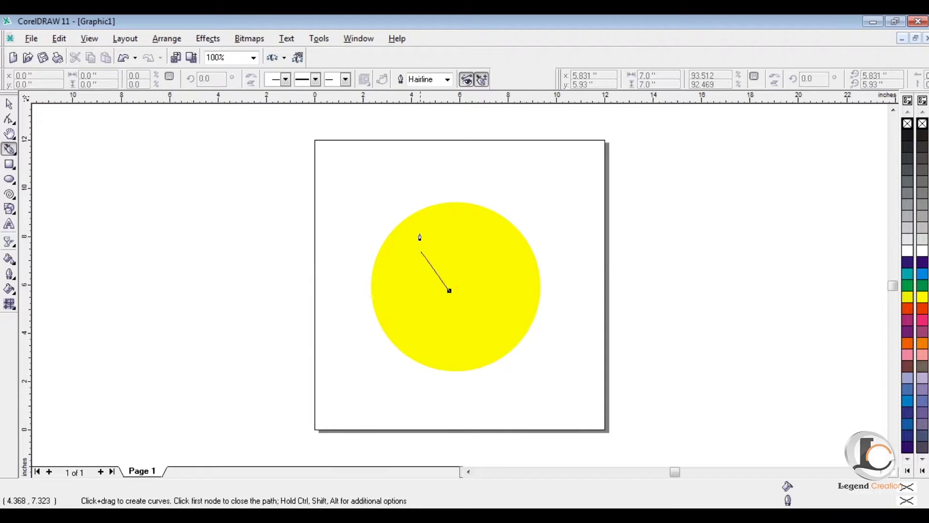
{"action": "left_click", "coordinate": [404, 197]}
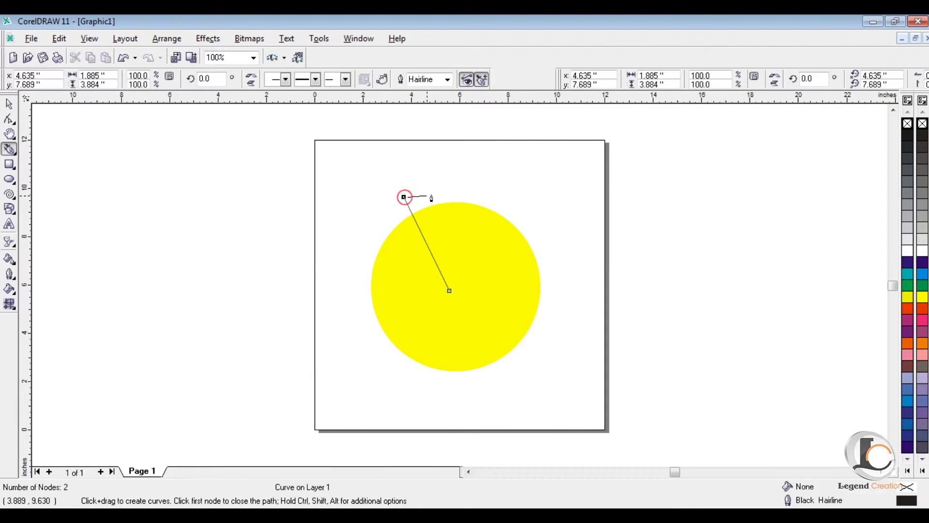
{"action": "left_click_drag", "start_coordinate": [556, 189], "coordinate": [598, 216]}
{"action": "left_click", "coordinate": [612, 259]}
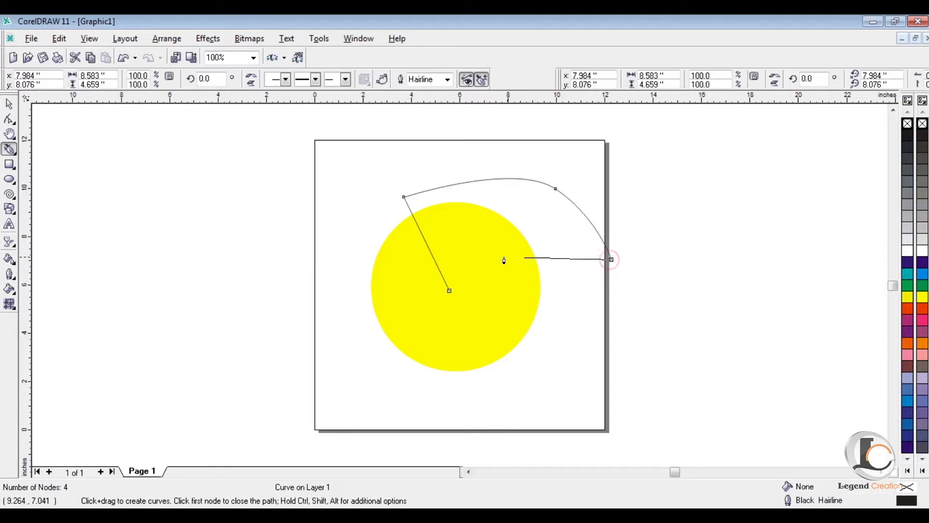
{"action": "left_click", "coordinate": [473, 267]}
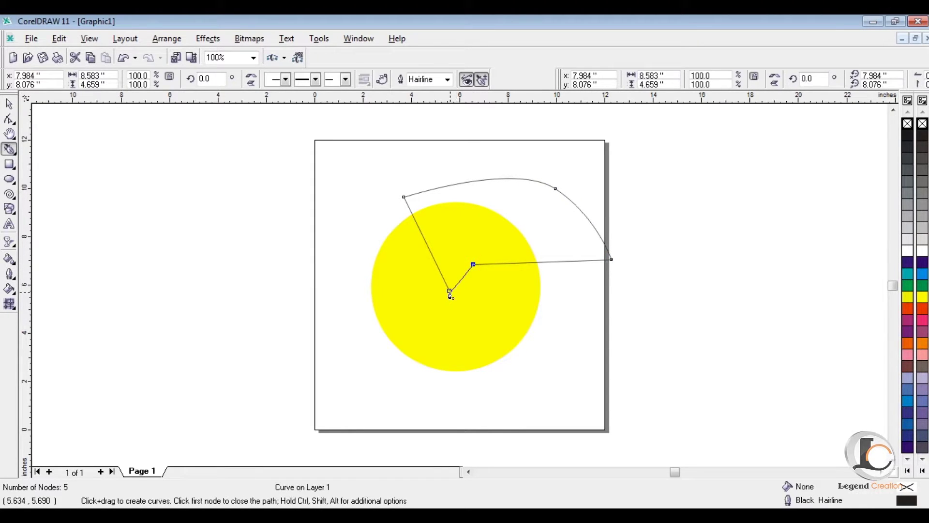
Fill the new wedge dark blue and deselect it
{"action": "left_click", "coordinate": [9, 103]}
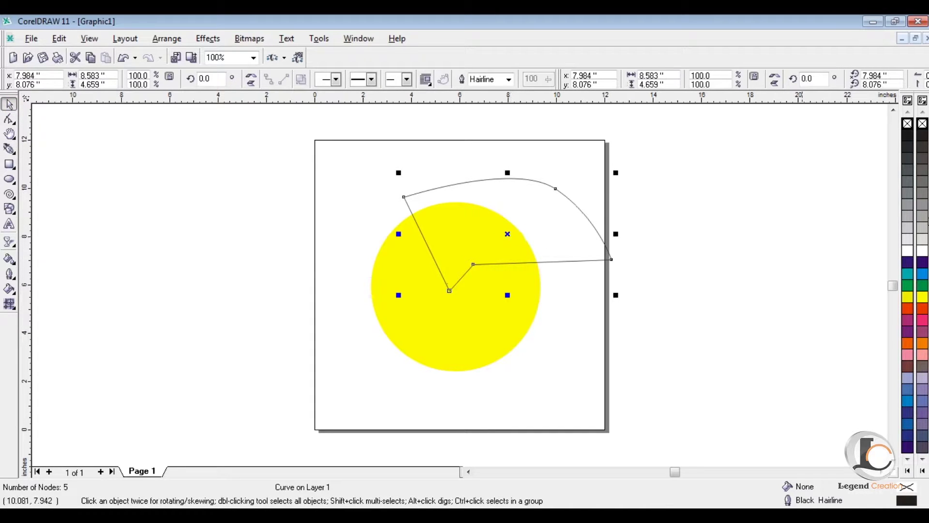
{"action": "left_click", "coordinate": [923, 264]}
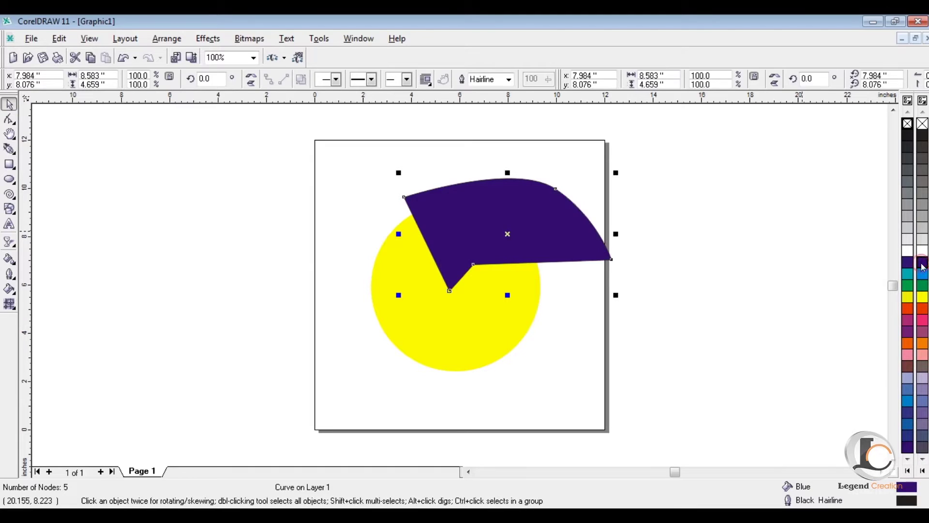
{"action": "left_click", "coordinate": [690, 290]}
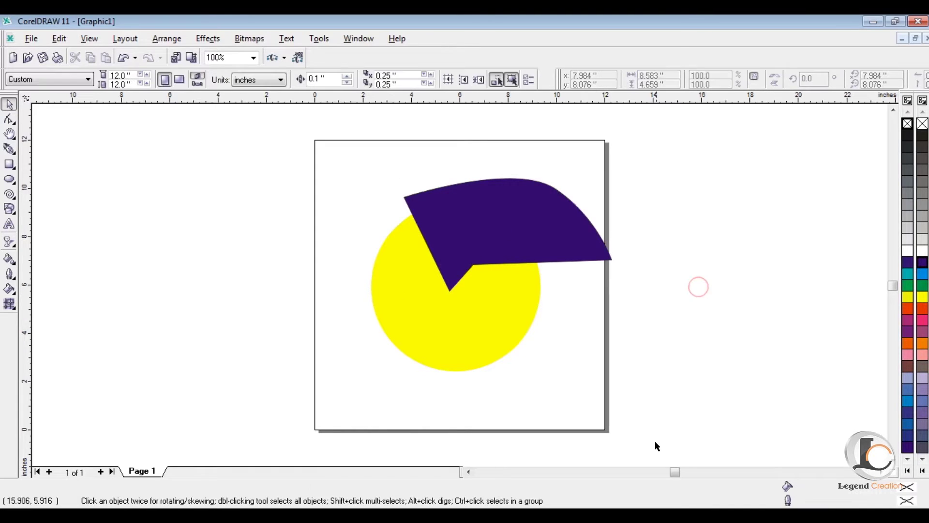
Intersect the dark blue wedge with the yellow circle and fill the overlap red
{"action": "left_click", "coordinate": [490, 246]}
{"action": "left_click", "coordinate": [464, 355], "text": "shift"}
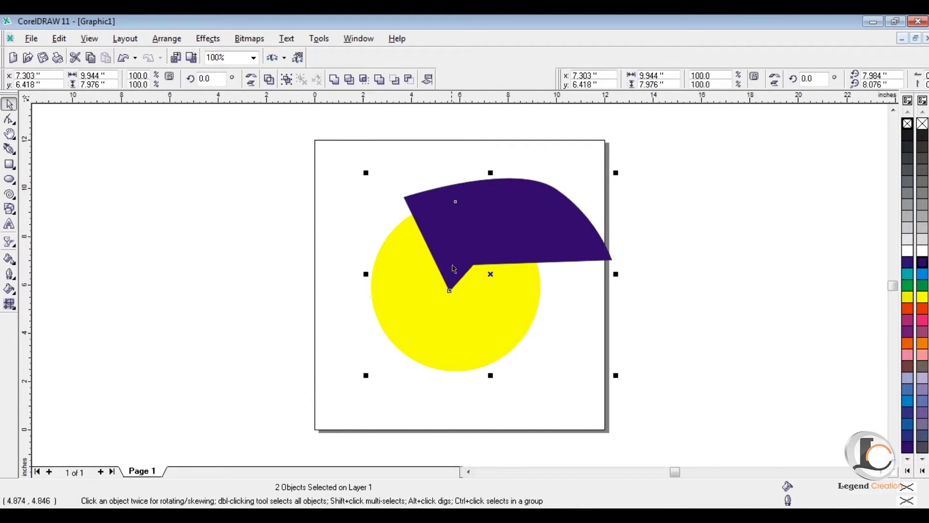
{"action": "left_click", "coordinate": [364, 80]}
{"action": "left_click", "coordinate": [236, 222]}
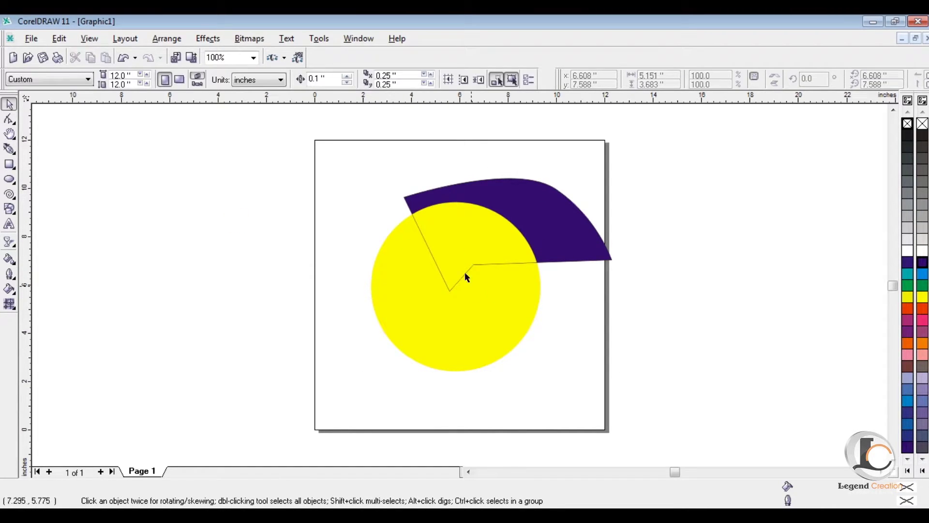
{"action": "left_click", "coordinate": [460, 247]}
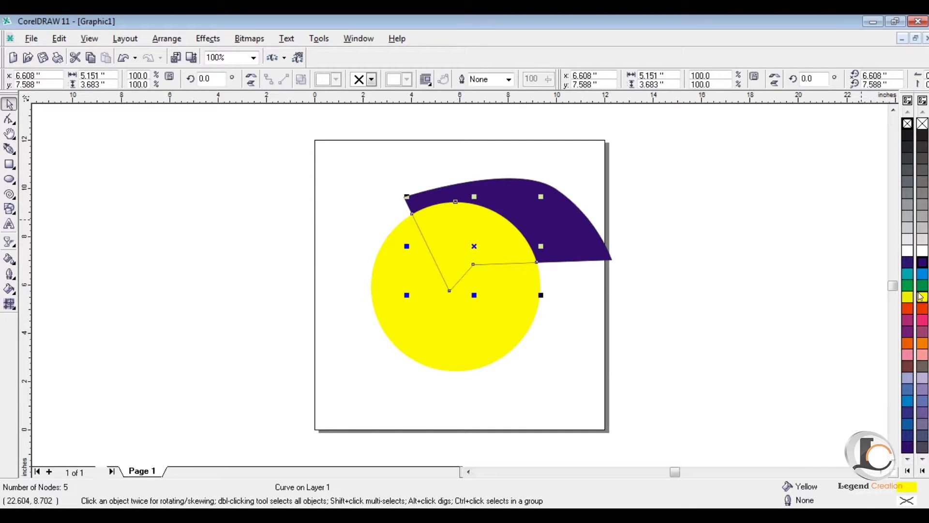
{"action": "left_click", "coordinate": [923, 309]}
{"action": "left_click", "coordinate": [790, 288]}
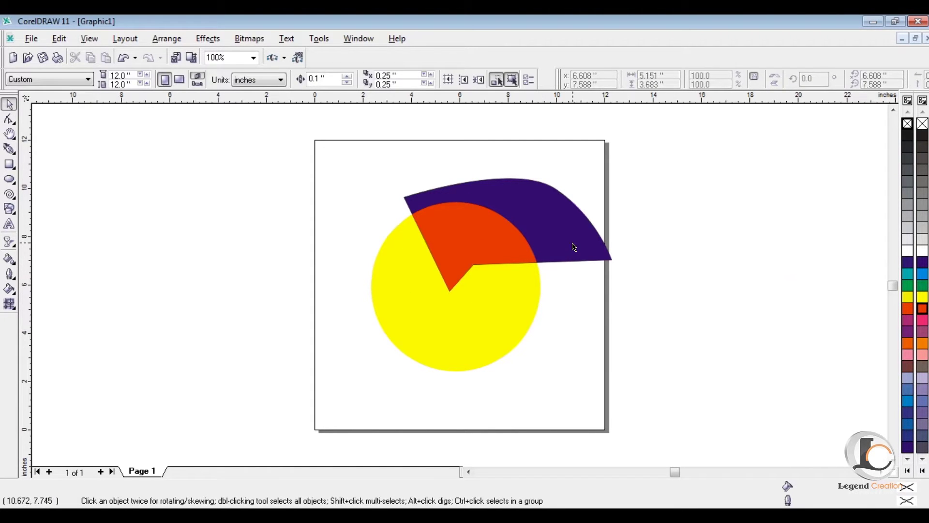
Set the outline width to None for both the blue wedge and the red piece
{"action": "left_click", "coordinate": [573, 243]}
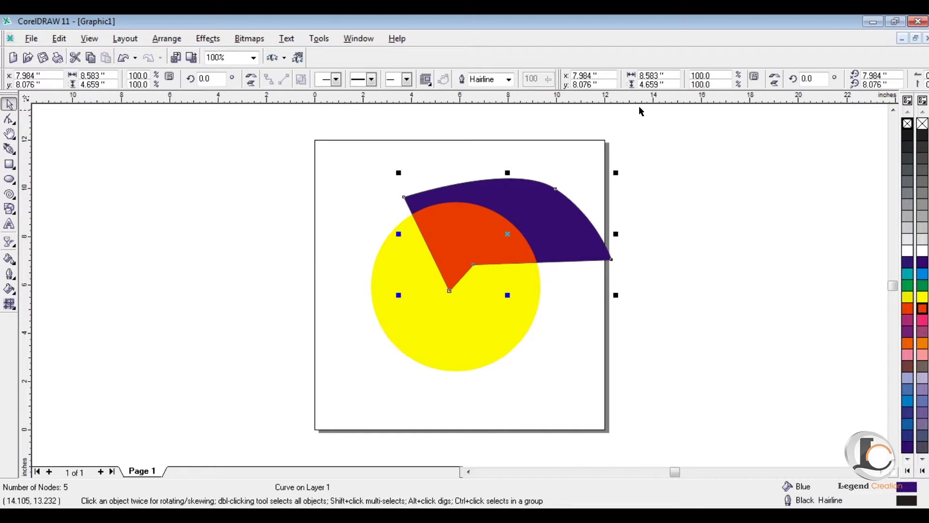
{"action": "left_click", "coordinate": [515, 82]}
{"action": "left_click", "coordinate": [484, 92]}
{"action": "left_click", "coordinate": [482, 243]}
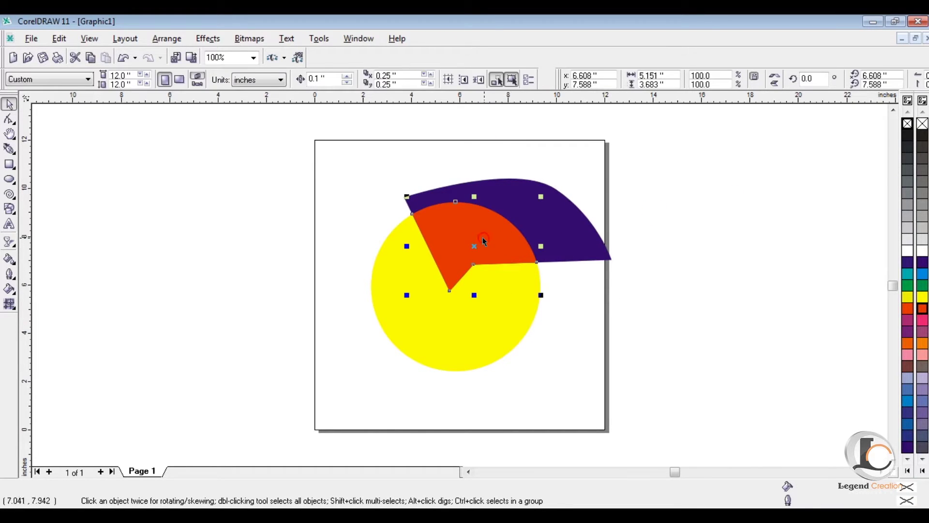
{"action": "left_click", "coordinate": [510, 82]}
{"action": "left_click", "coordinate": [485, 93]}
{"action": "left_click", "coordinate": [749, 203]}
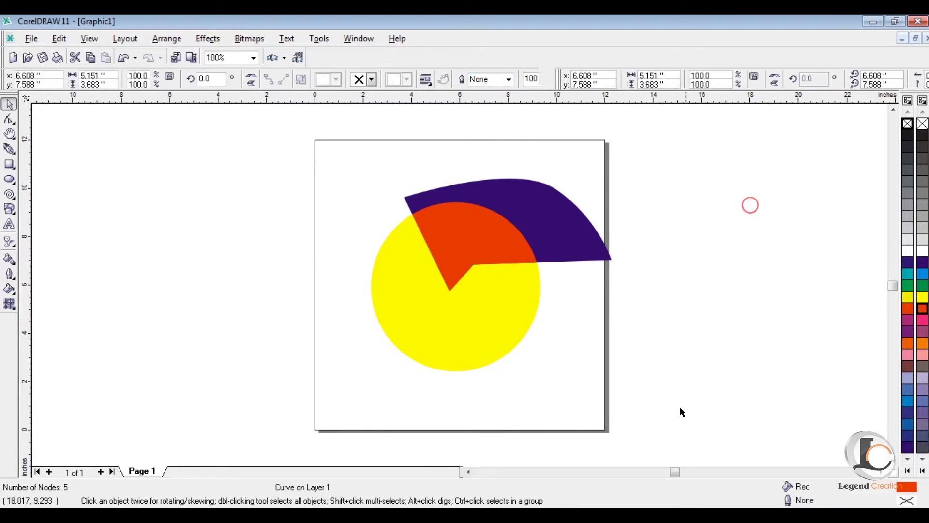
{"action": "left_click", "coordinate": [570, 262]}
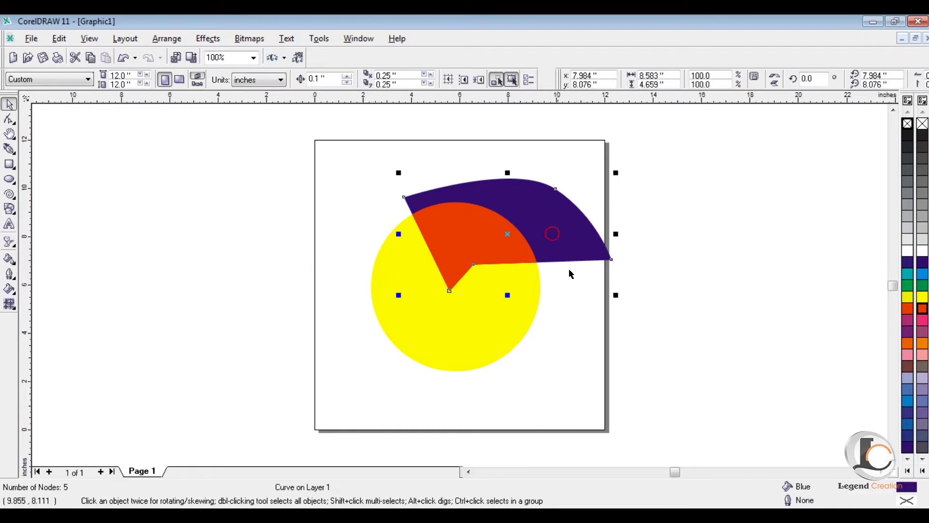
Rotate the purple shape around its bottom point to about 114° beside the pie
{"action": "left_click", "coordinate": [506, 236]}
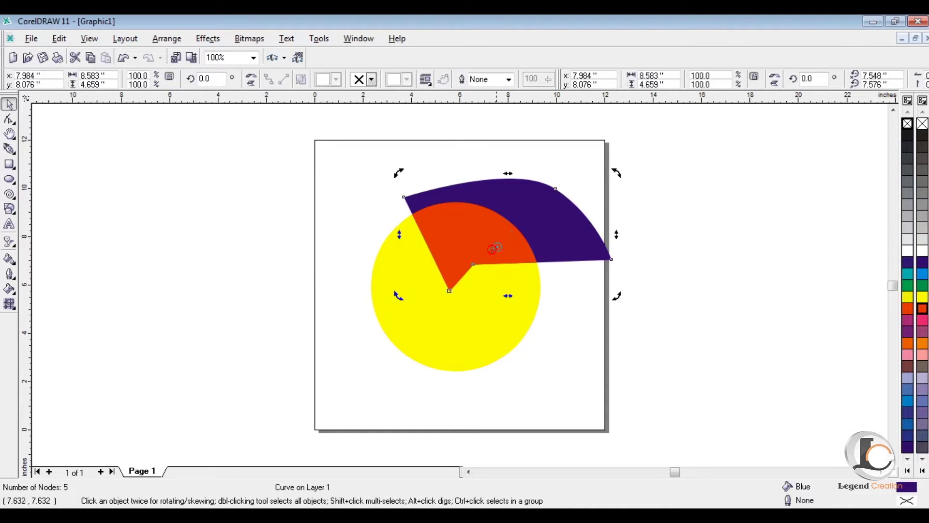
{"action": "left_click_drag", "start_coordinate": [452, 279], "coordinate": [450, 291]}
{"action": "mouse_move", "coordinate": [618, 172]}
{"action": "left_mouse_down"}
{"action": "mouse_move", "coordinate": [348, 218]}
{"action": "mouse_move", "coordinate": [374, 210]}
{"action": "left_mouse_up"}
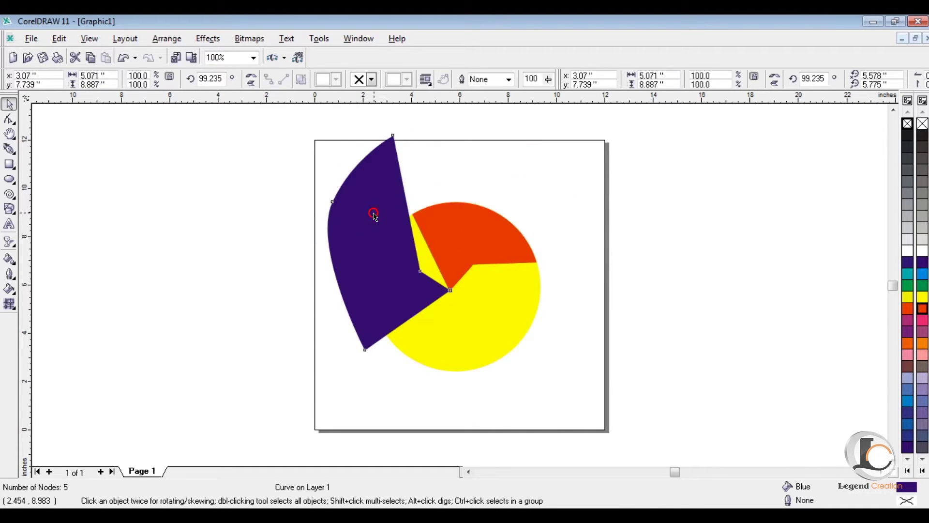
{"action": "left_click_drag", "start_coordinate": [392, 267], "coordinate": [401, 276]}
{"action": "left_click", "coordinate": [402, 274]}
{"action": "left_click_drag", "start_coordinate": [470, 151], "coordinate": [420, 156]}
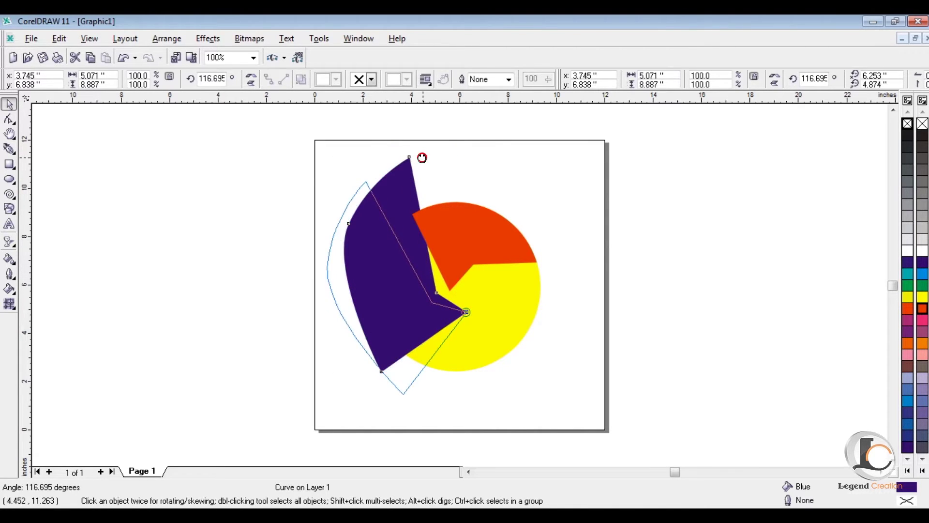
{"action": "left_click_drag", "start_coordinate": [395, 291], "coordinate": [414, 273]}
{"action": "left_click_drag", "start_coordinate": [486, 158], "coordinate": [490, 157]}
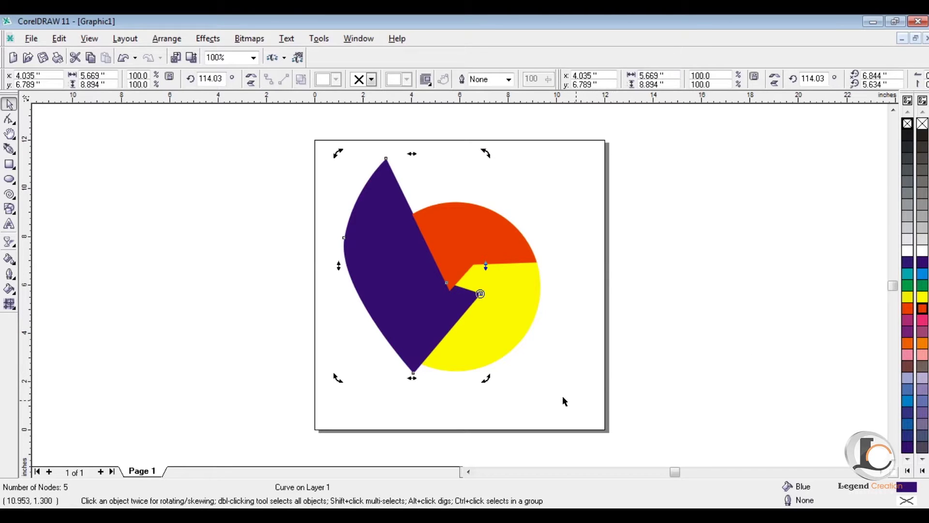
{"action": "left_click", "coordinate": [710, 322]}
Trim the purple shape against the yellow piece and colour the new wedge green
{"action": "left_click", "coordinate": [418, 324]}
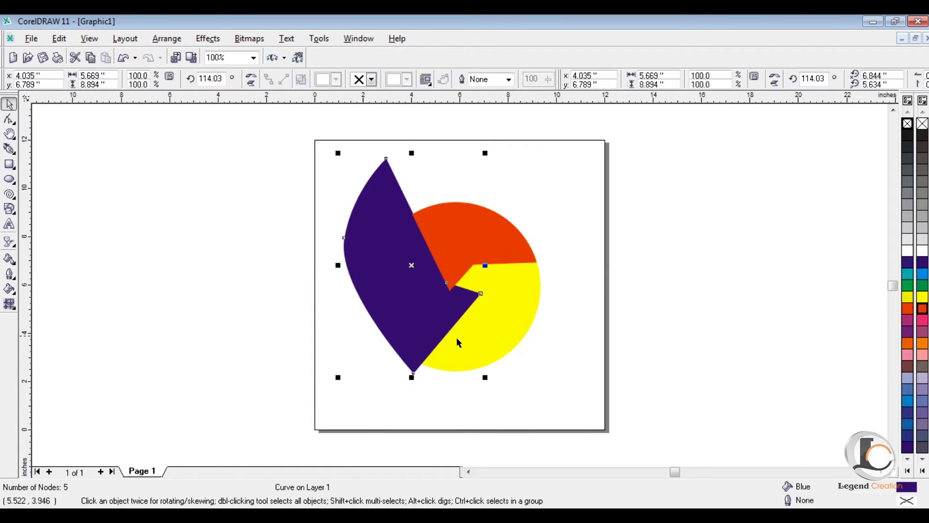
{"action": "left_click", "coordinate": [471, 338], "text": "shift"}
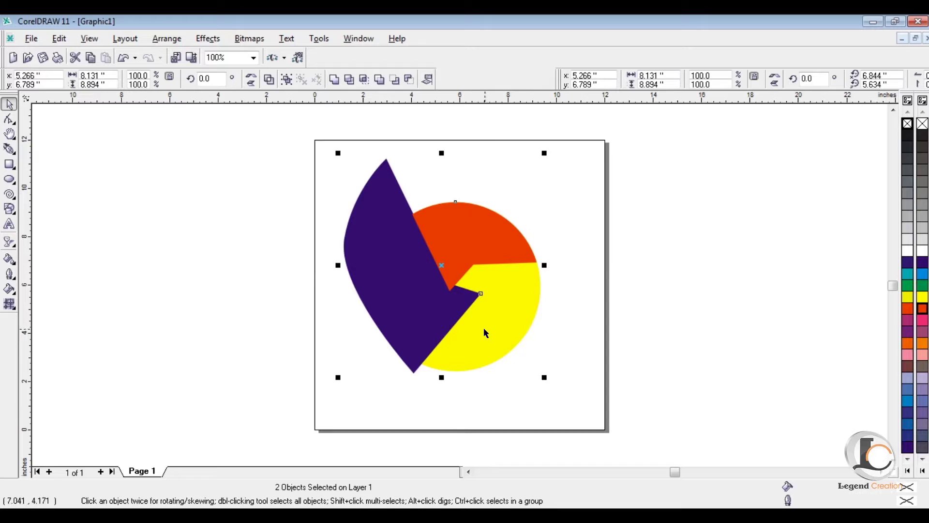
{"action": "left_click", "coordinate": [366, 81]}
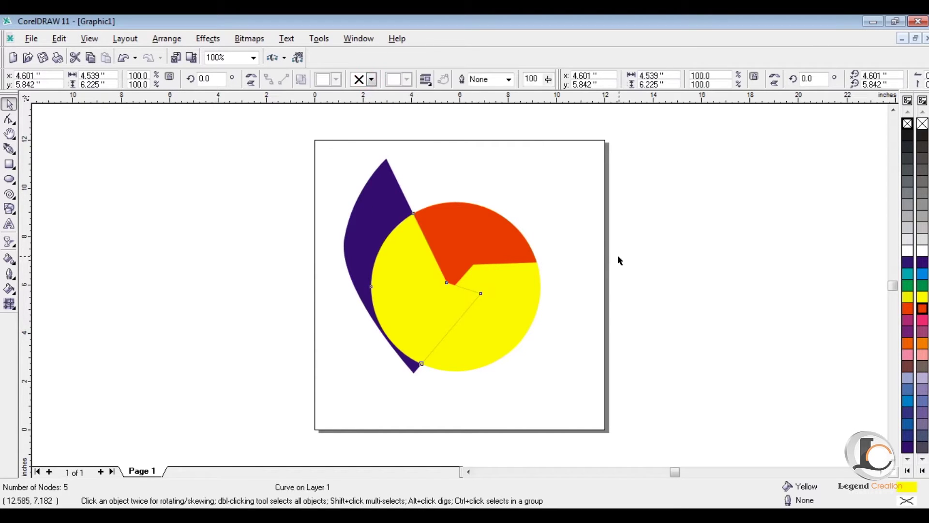
{"action": "left_click", "coordinate": [407, 306]}
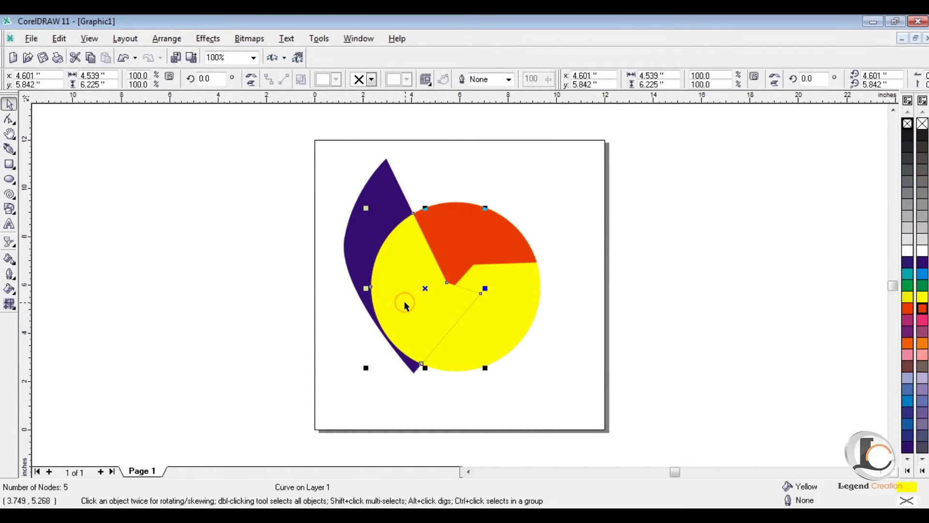
{"action": "left_click", "coordinate": [926, 289]}
{"action": "left_click", "coordinate": [777, 319]}
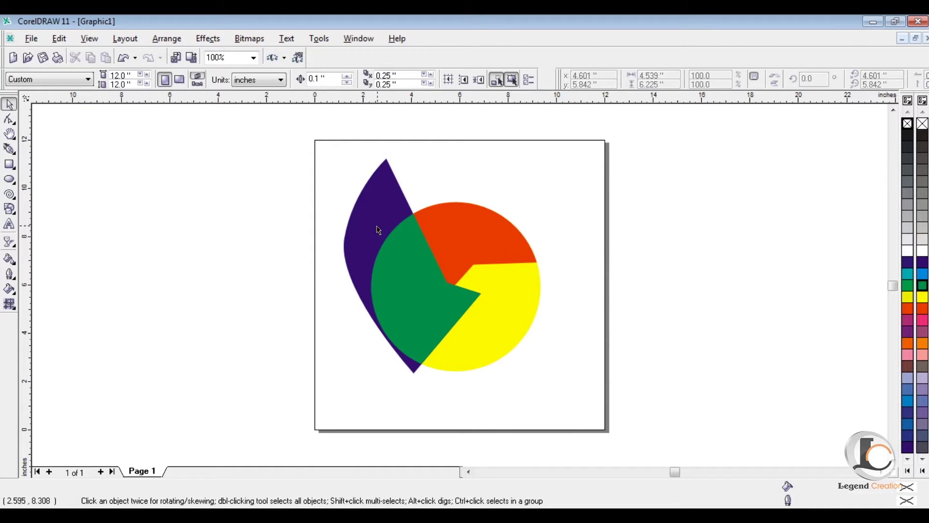
Drag the leftover purple shape off the page and delete it
{"action": "left_click_drag", "start_coordinate": [379, 230], "coordinate": [221, 276]}
{"action": "key", "text": "Delete"}
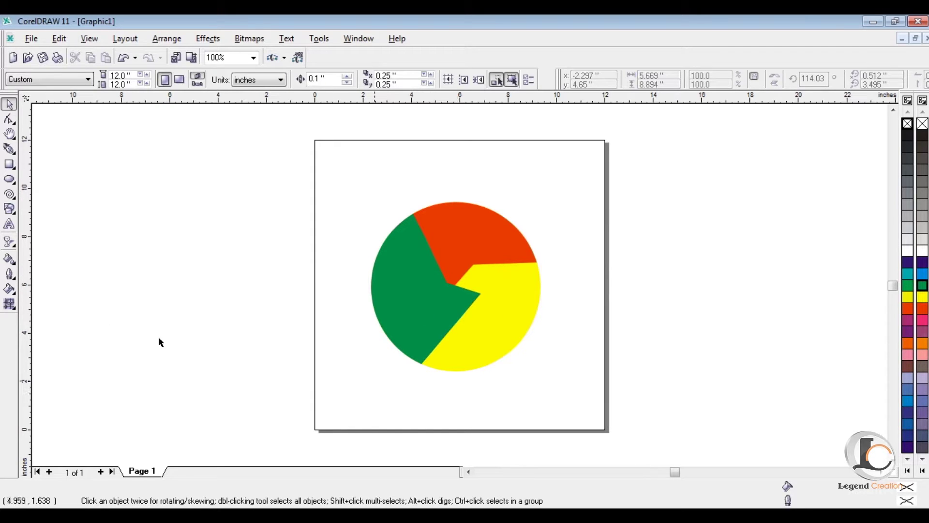
{"action": "left_click", "coordinate": [12, 179]}
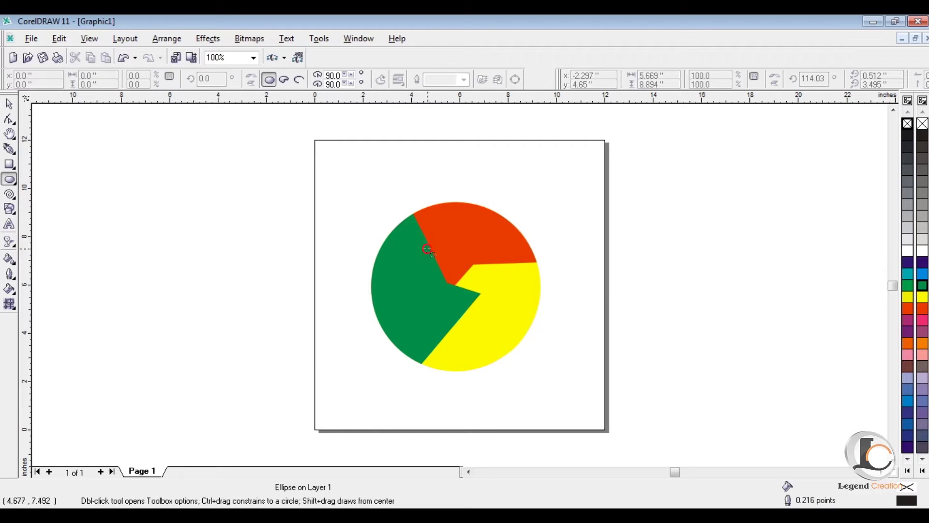
Draw a 3.0 x 3.0 inch circle over the pie's centre
{"action": "left_click_drag", "start_coordinate": [428, 250], "coordinate": [500, 321]}
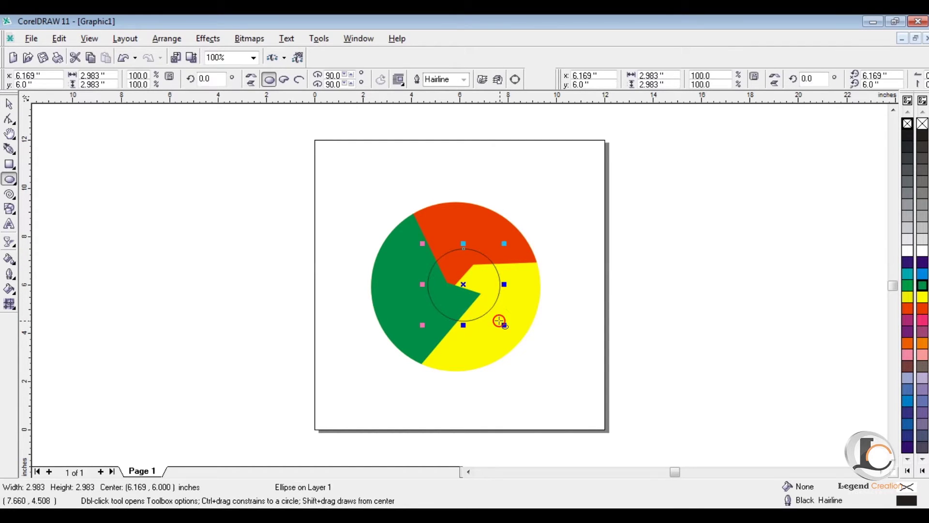
{"action": "left_click", "coordinate": [653, 75]}
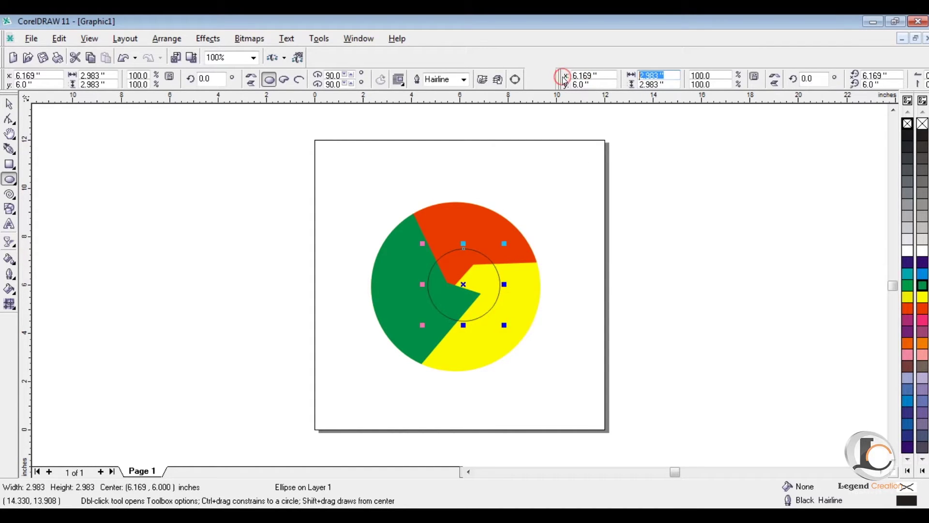
{"action": "type", "text": "3.0"}
{"action": "key", "text": "Tab"}
{"action": "type", "text": "3.0"}
{"action": "key", "text": "Return"}
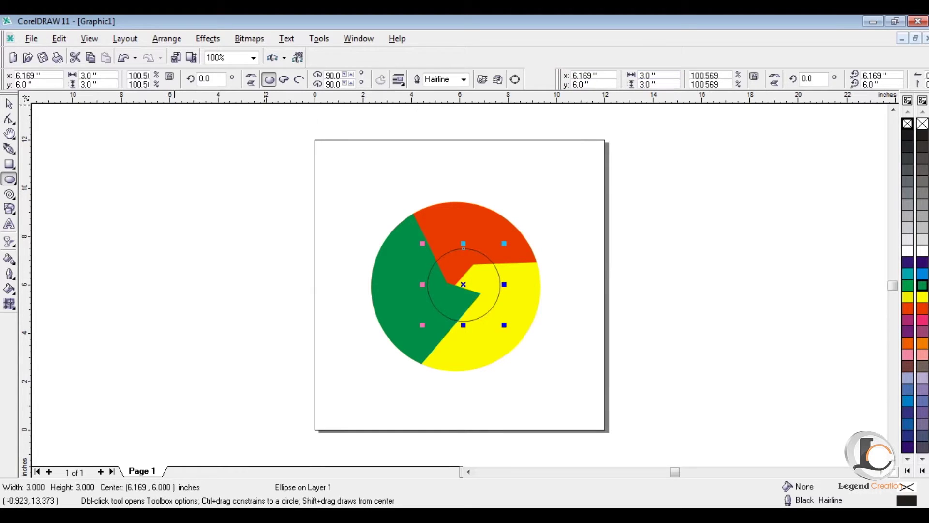
{"action": "left_click", "coordinate": [8, 105]}
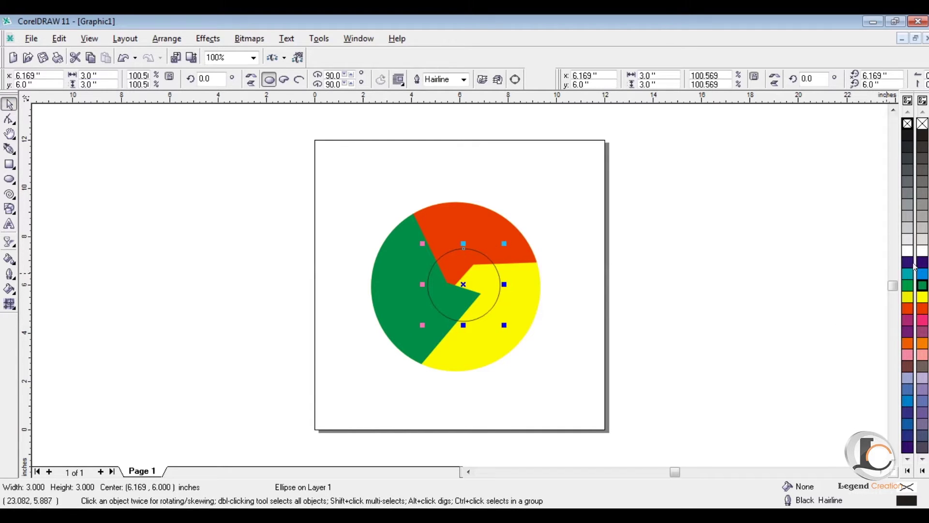
Give the small circle a white 8.0 pt outline
{"action": "right_click", "coordinate": [922, 251]}
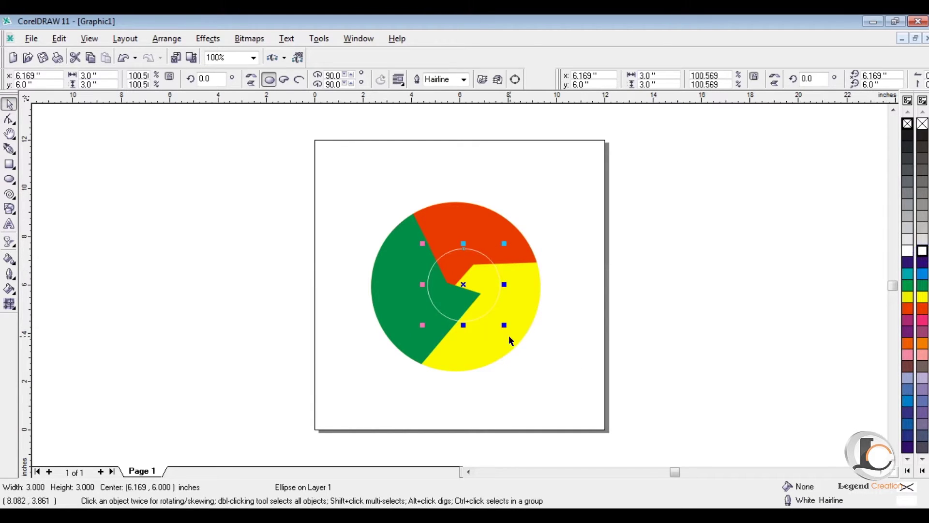
{"action": "left_click", "coordinate": [464, 80]}
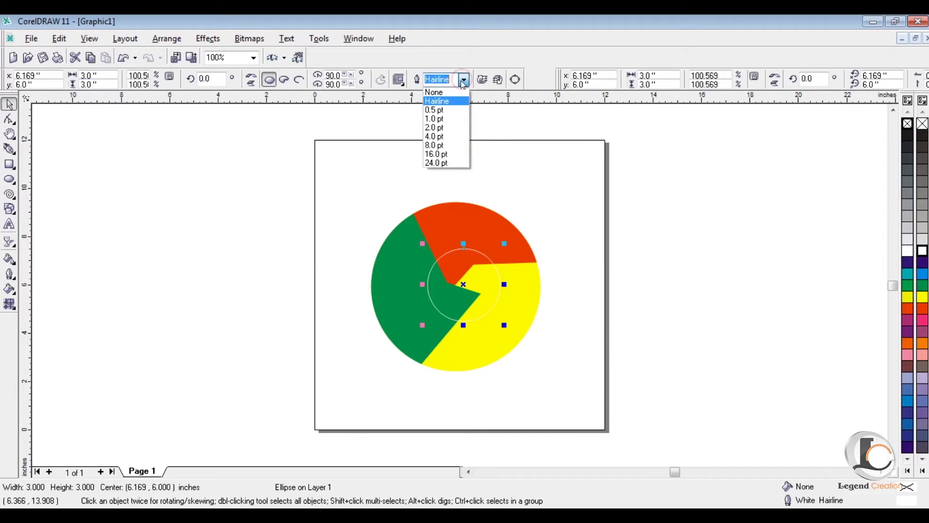
{"action": "left_click", "coordinate": [443, 145]}
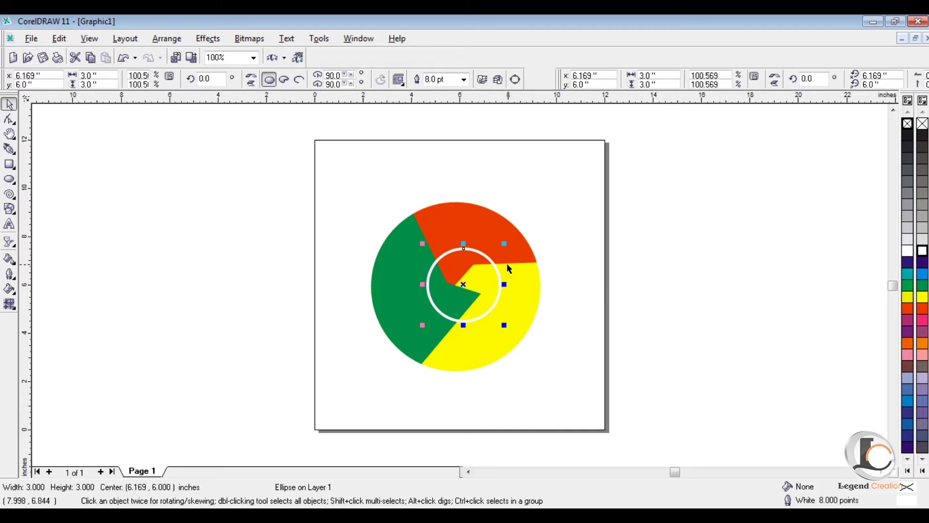
{"action": "key", "text": "Escape"}
{"action": "left_click", "coordinate": [472, 251]}
Give the centre circle a radial fountain fill from teal to 10% Black
{"action": "left_click", "coordinate": [9, 289]}
{"action": "left_click", "coordinate": [50, 297]}
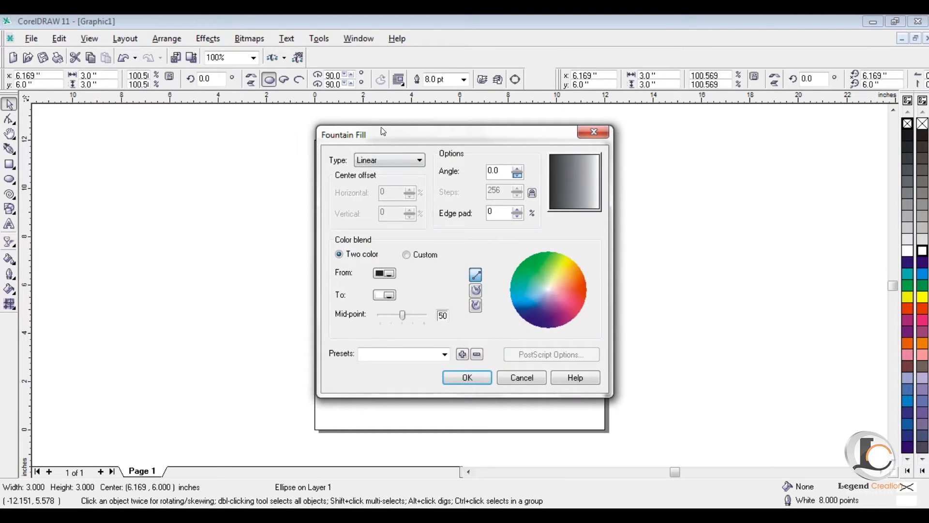
{"action": "left_click_drag", "start_coordinate": [383, 132], "coordinate": [678, 112]}
{"action": "left_click", "coordinate": [691, 141]}
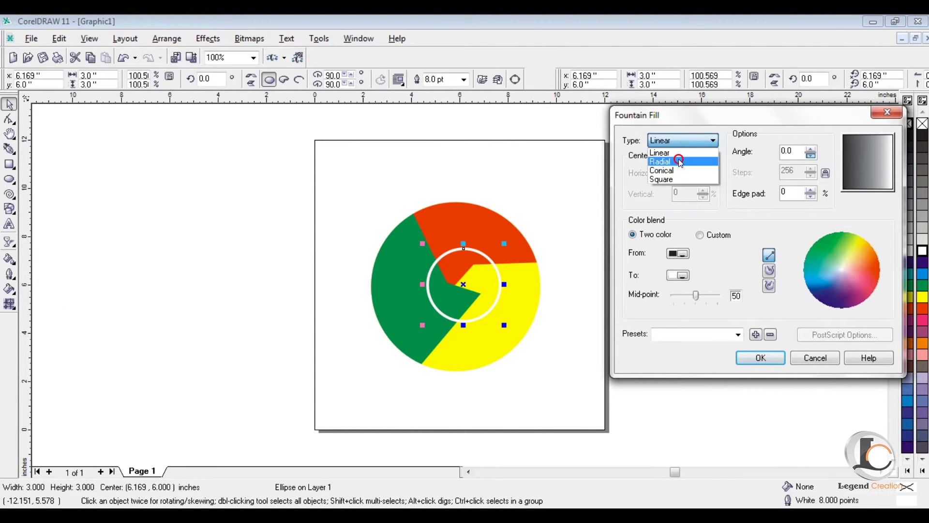
{"action": "left_click", "coordinate": [680, 161]}
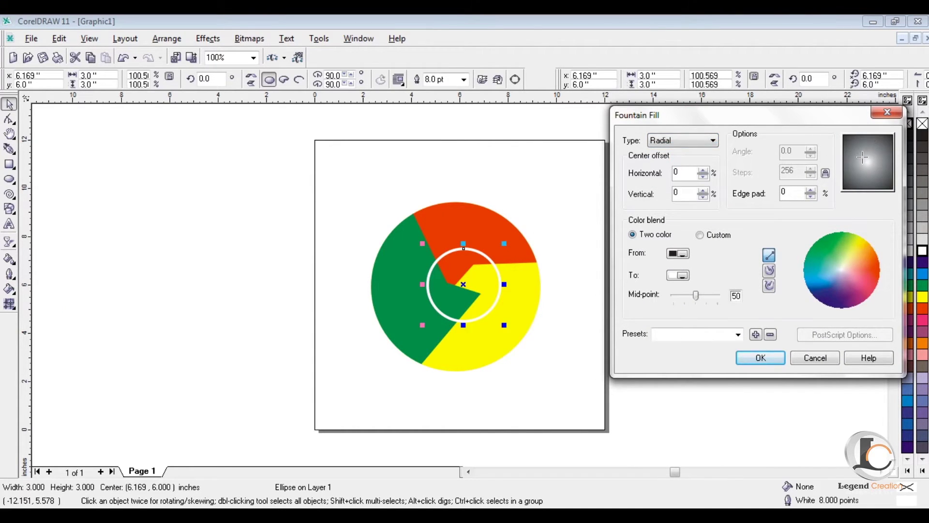
{"action": "left_click", "coordinate": [678, 254]}
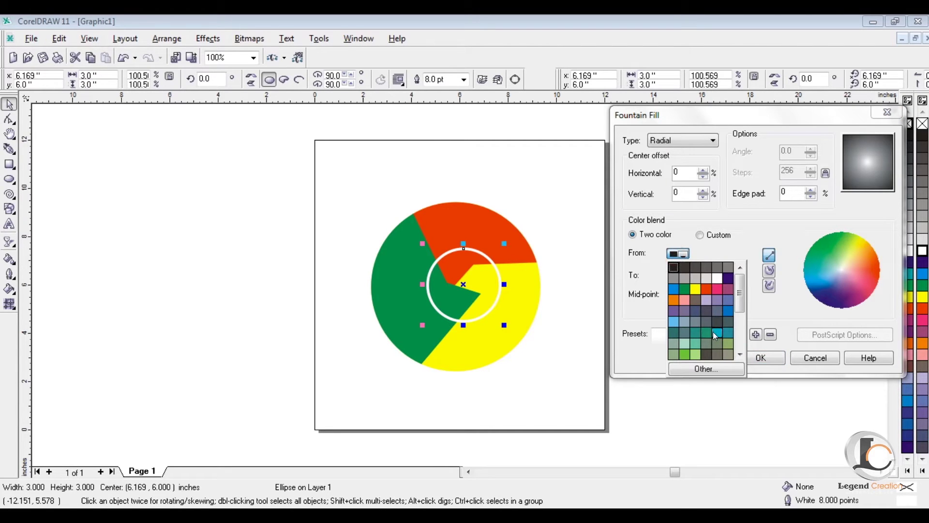
{"action": "left_click", "coordinate": [715, 333]}
{"action": "left_click", "coordinate": [679, 275]}
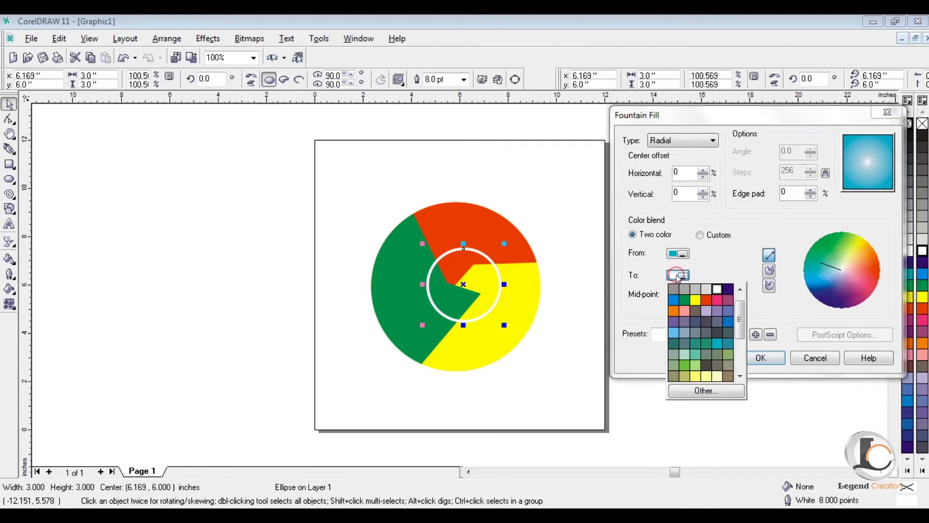
{"action": "left_click", "coordinate": [708, 290]}
{"action": "left_click", "coordinate": [760, 358]}
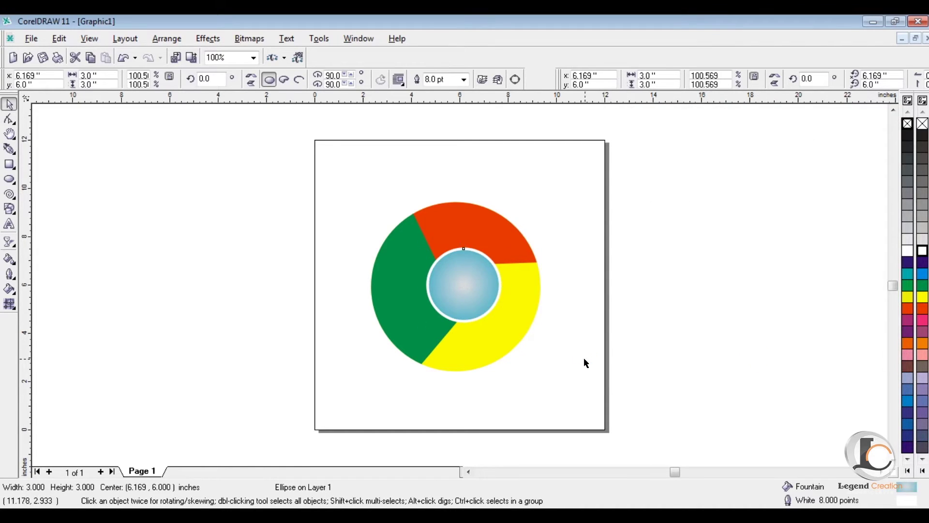
{"action": "left_click", "coordinate": [586, 363]}
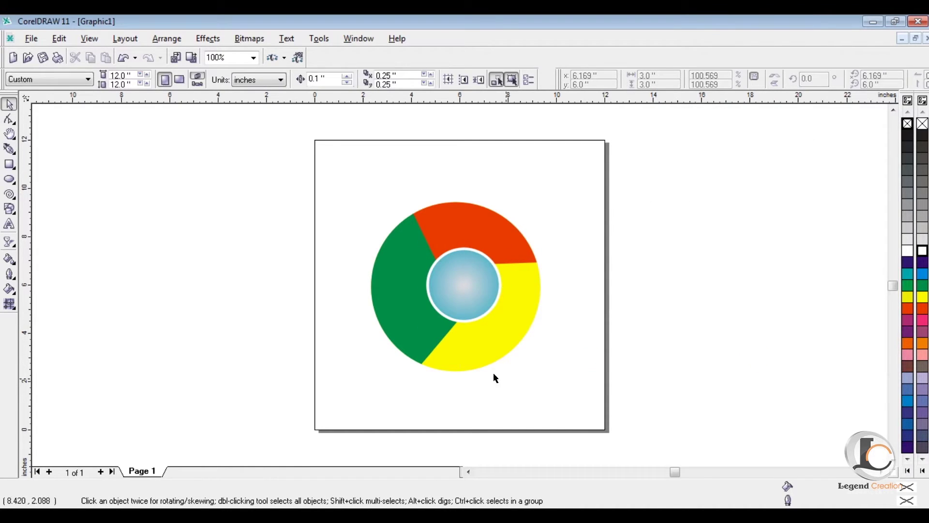
Group the yellow and green pie pieces together
{"action": "left_click", "coordinate": [461, 302]}
{"action": "left_click", "coordinate": [659, 311]}
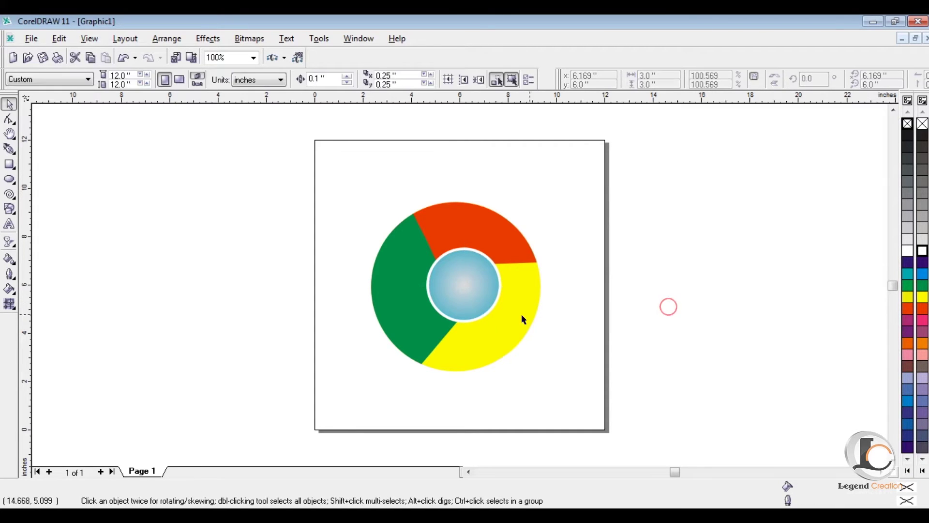
{"action": "left_click", "coordinate": [466, 352]}
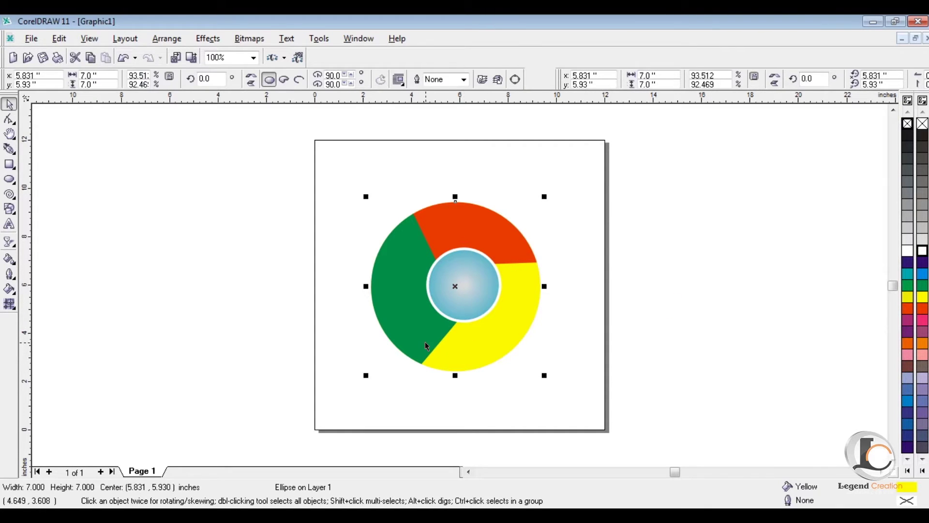
{"action": "left_click", "coordinate": [403, 315], "text": "shift"}
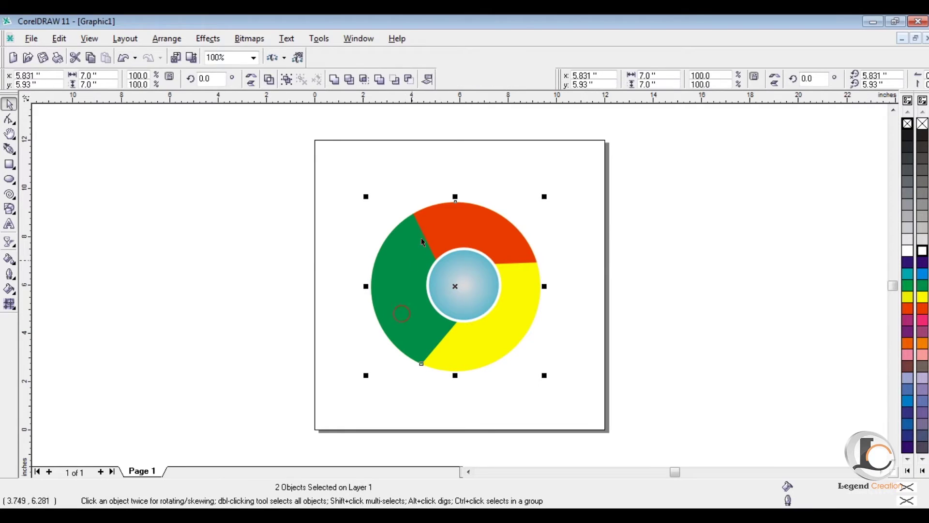
{"action": "right_click", "coordinate": [475, 227]}
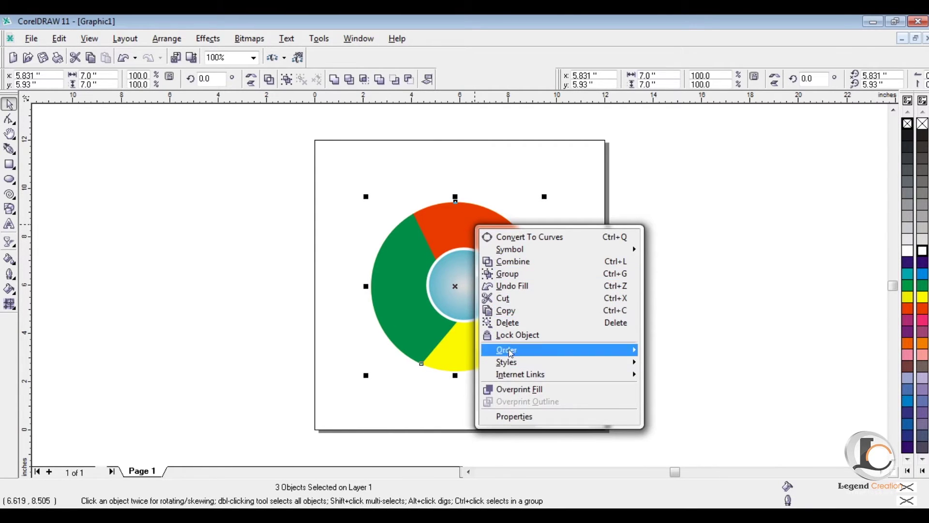
{"action": "left_click", "coordinate": [502, 275]}
{"action": "left_click", "coordinate": [695, 257]}
Centre the inner circle horizontally on the pie with the C alignment key
{"action": "left_click", "coordinate": [470, 289]}
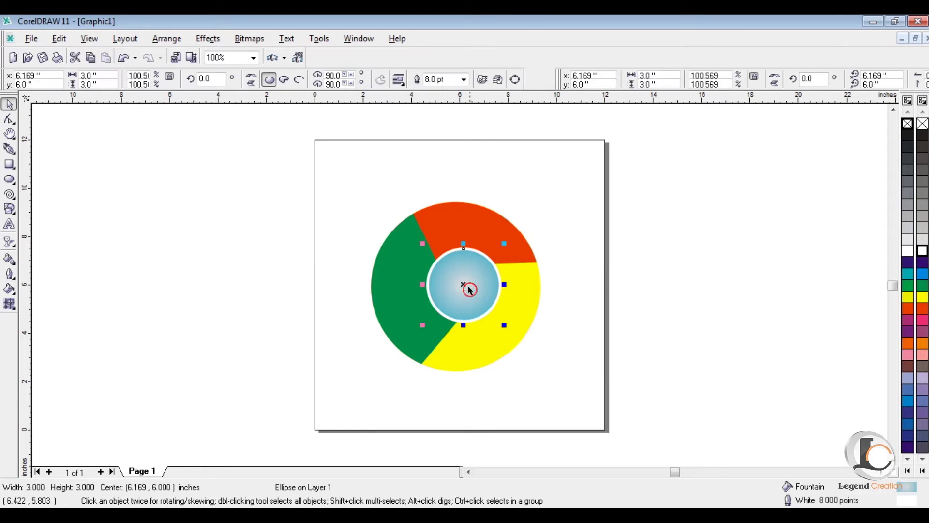
{"action": "left_click", "coordinate": [453, 237], "text": "shift"}
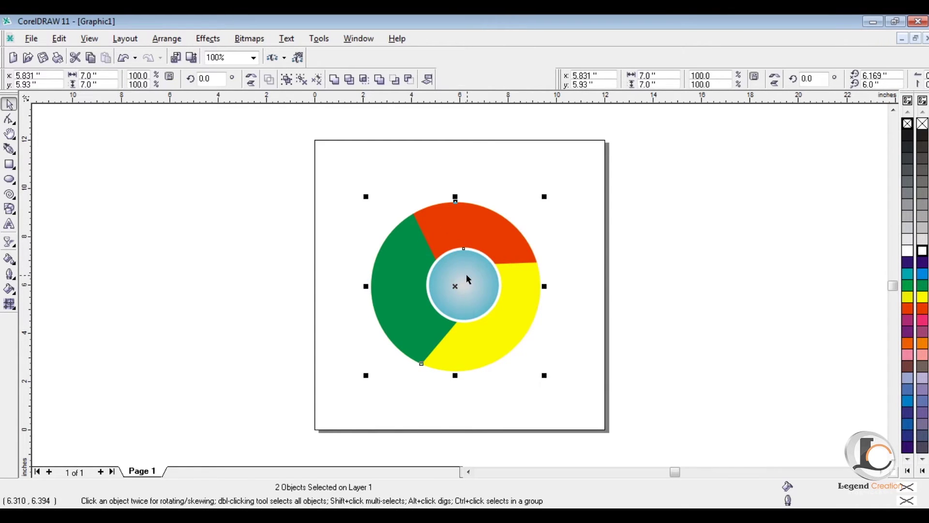
{"action": "key", "text": "c"}
{"action": "left_click", "coordinate": [718, 271]}
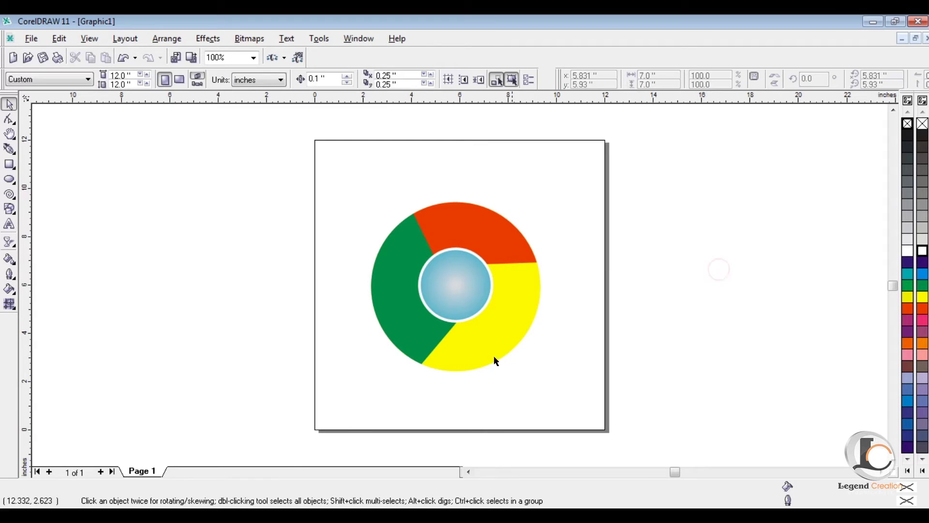
{"action": "left_click", "coordinate": [460, 270]}
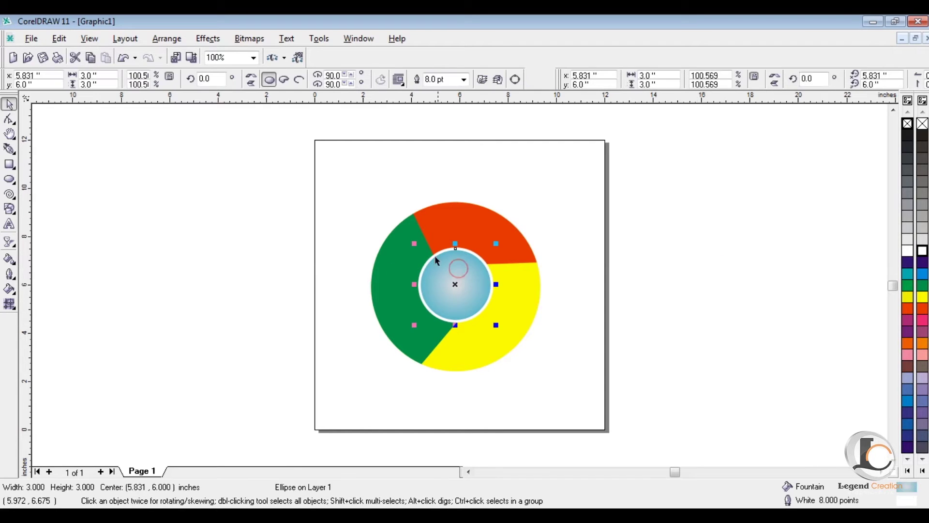
{"action": "left_click", "coordinate": [716, 337]}
{"action": "left_click", "coordinate": [329, 171]}
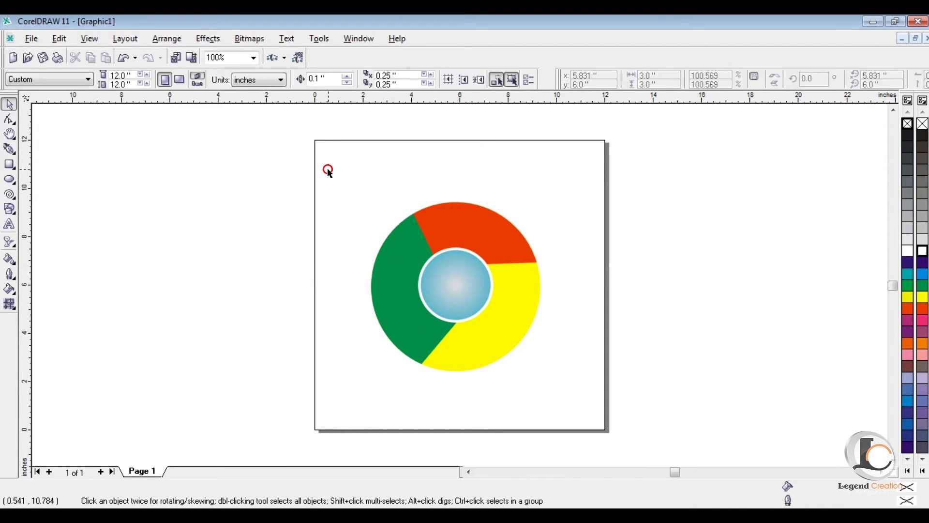
Group the ring and blue centre into one object and move it higher on the page
{"action": "left_click_drag", "start_coordinate": [592, 392], "coordinate": [588, 389]}
{"action": "right_click", "coordinate": [455, 316]}
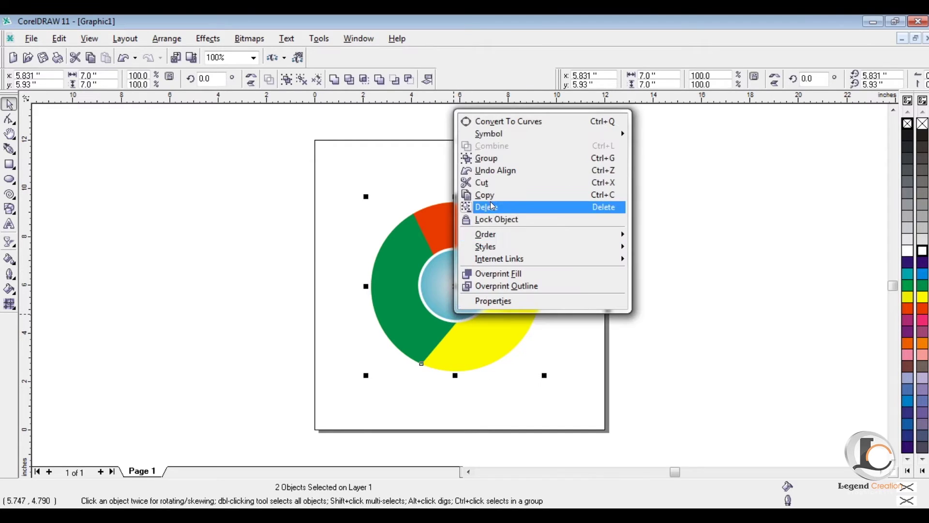
{"action": "left_click", "coordinate": [490, 159]}
{"action": "mouse_move", "coordinate": [455, 289]}
{"action": "left_mouse_down"}
{"action": "mouse_move", "coordinate": [455, 239]}
{"action": "mouse_move", "coordinate": [460, 250]}
{"action": "left_mouse_up"}
{"action": "left_click", "coordinate": [723, 305]}
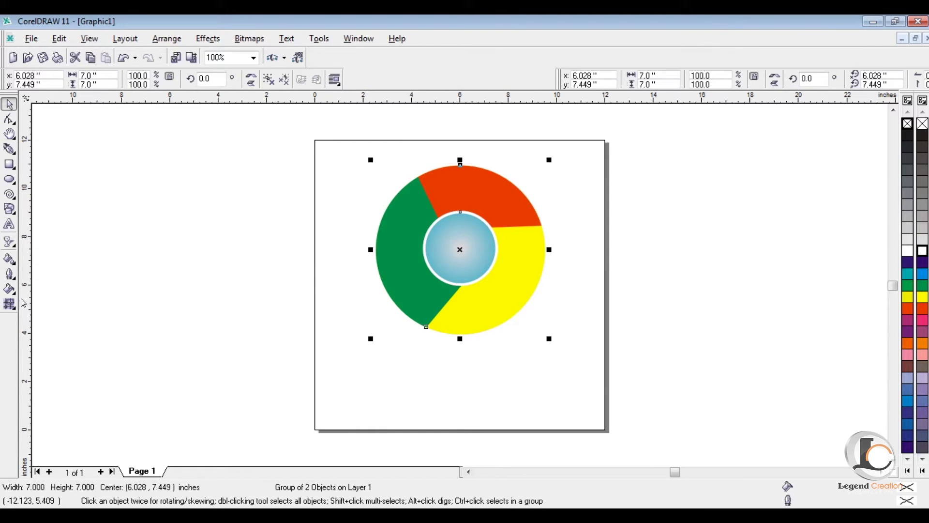
{"action": "left_click", "coordinate": [10, 164]}
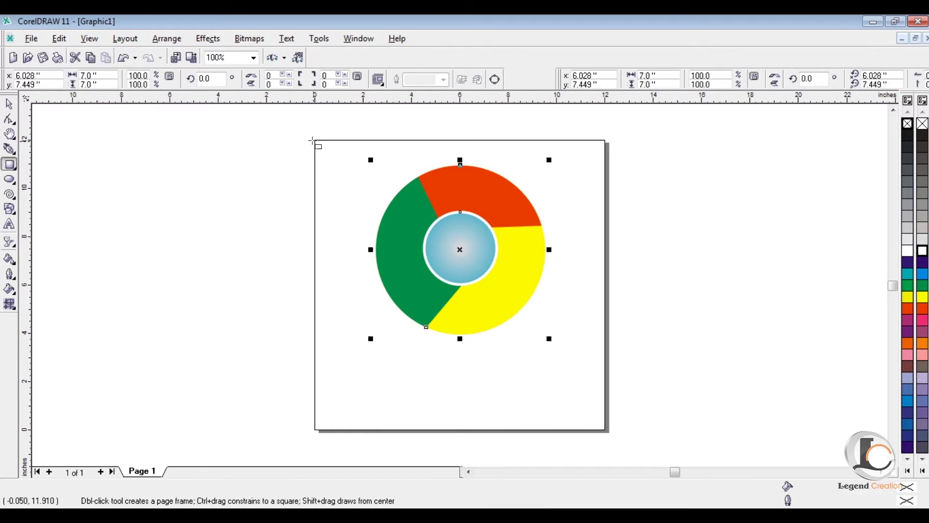
Draw a page-covering rectangle and fill it with the CMYK texture
{"action": "left_click_drag", "start_coordinate": [315, 140], "coordinate": [611, 431]}
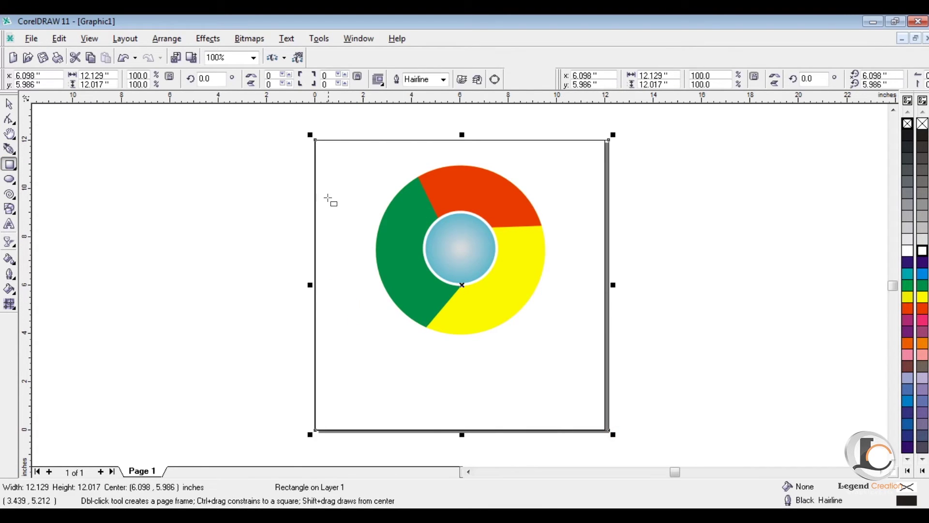
{"action": "left_click", "coordinate": [14, 292]}
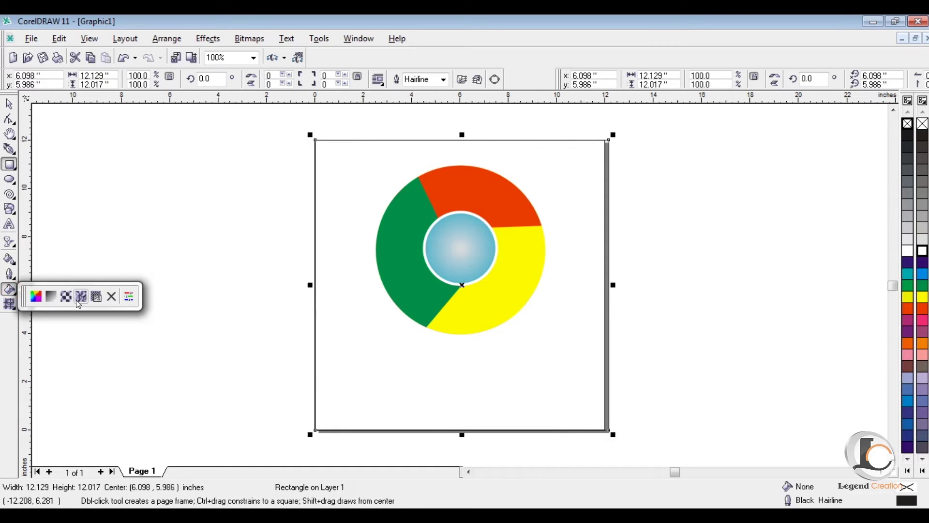
{"action": "left_click", "coordinate": [78, 296]}
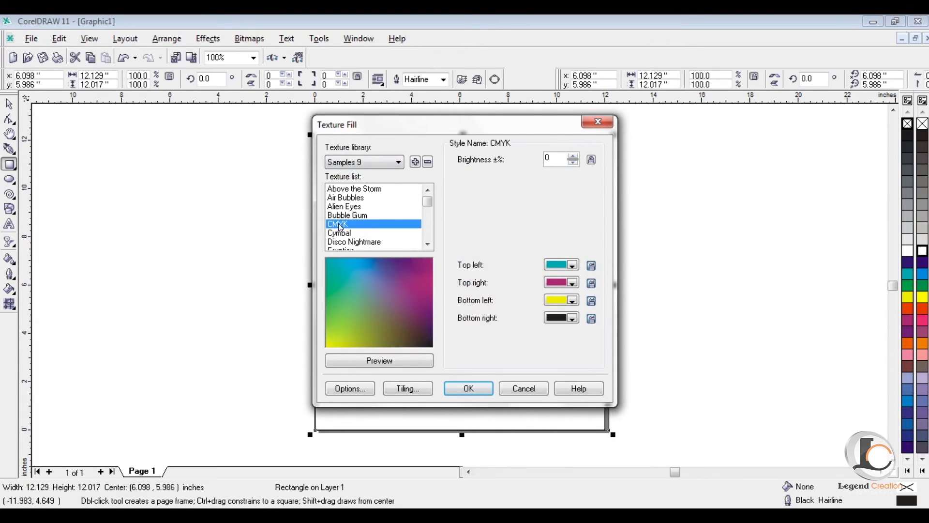
{"action": "left_click", "coordinate": [472, 388]}
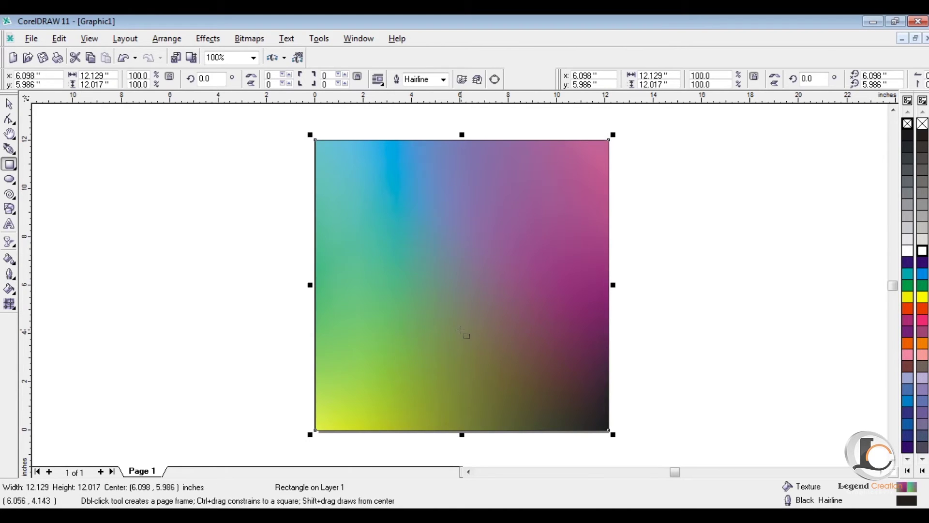
{"action": "left_click", "coordinate": [10, 103]}
{"action": "left_click", "coordinate": [372, 227]}
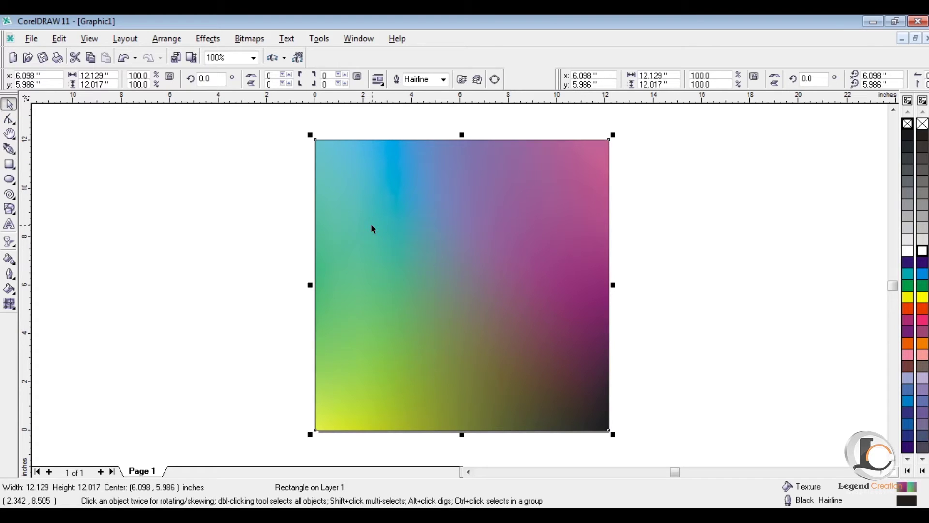
Send the textured rectangle to the back behind the logo and apply a mesh fill
{"action": "right_click", "coordinate": [373, 228]}
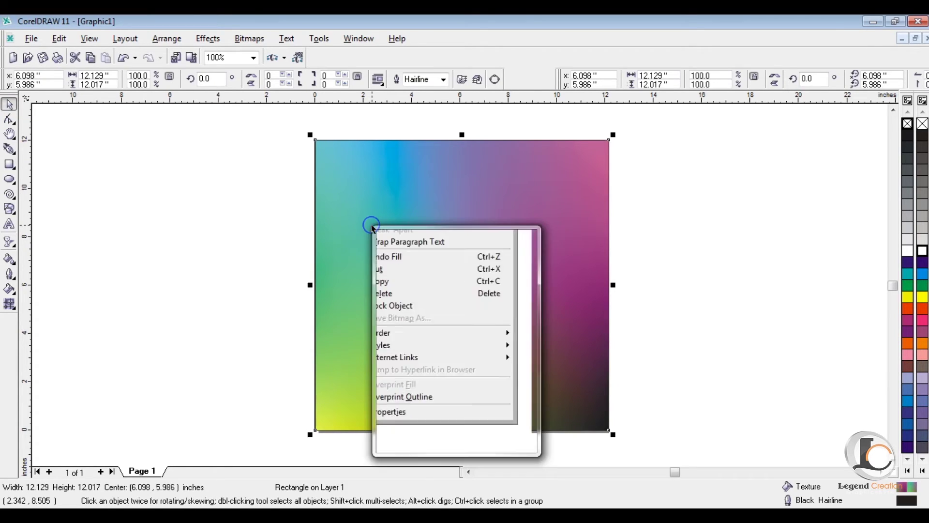
{"action": "left_click", "coordinate": [437, 369]}
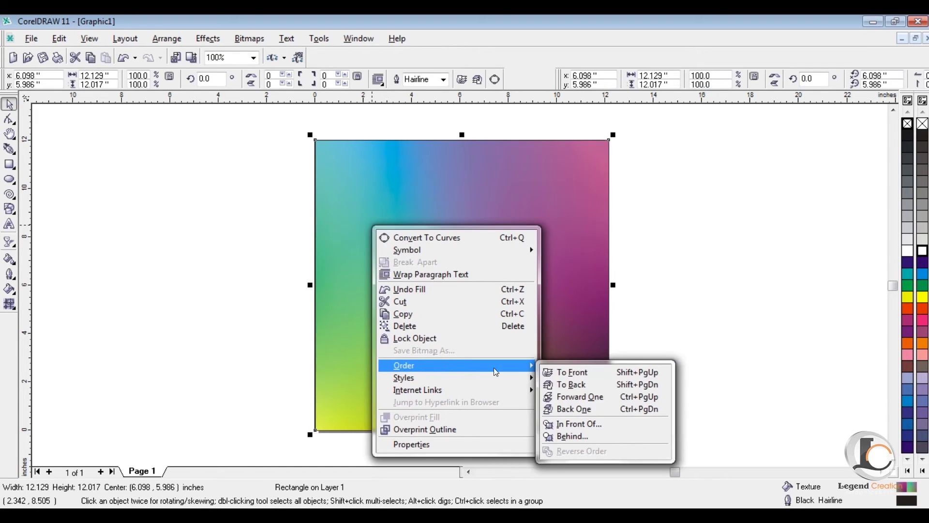
{"action": "left_click", "coordinate": [593, 387]}
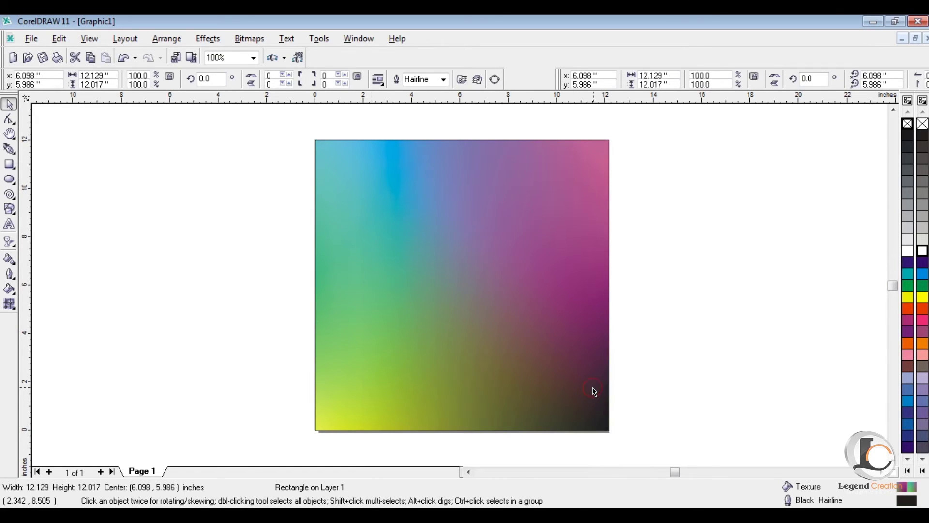
{"action": "left_click", "coordinate": [667, 334]}
{"action": "left_click", "coordinate": [542, 412]}
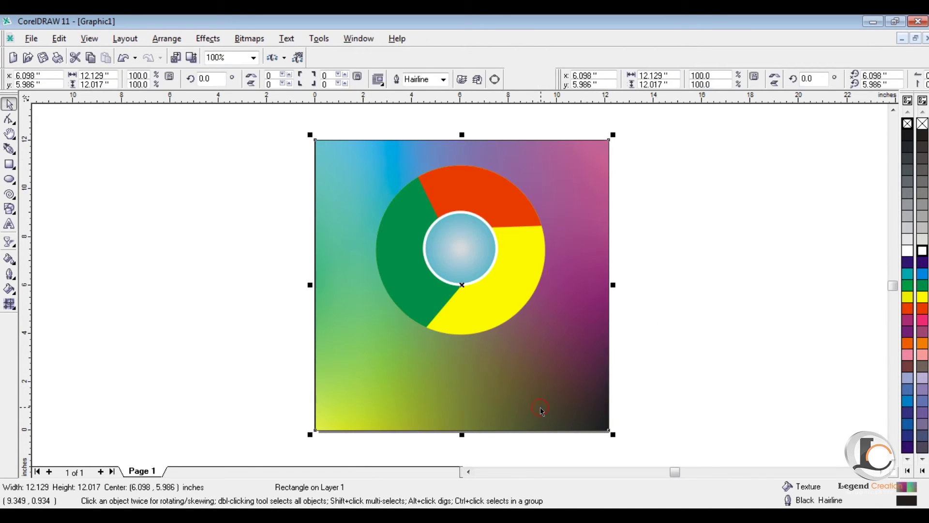
{"action": "left_click", "coordinate": [10, 304]}
Apply a mesh fill to the background square and colour its top and centre nodes white
{"action": "left_click", "coordinate": [9, 304]}
{"action": "left_click", "coordinate": [51, 312]}
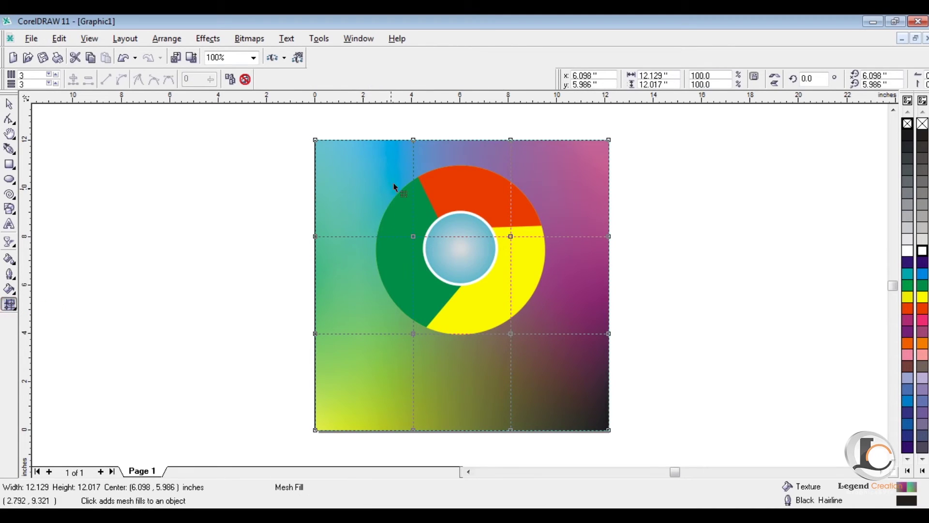
{"action": "left_click", "coordinate": [412, 141]}
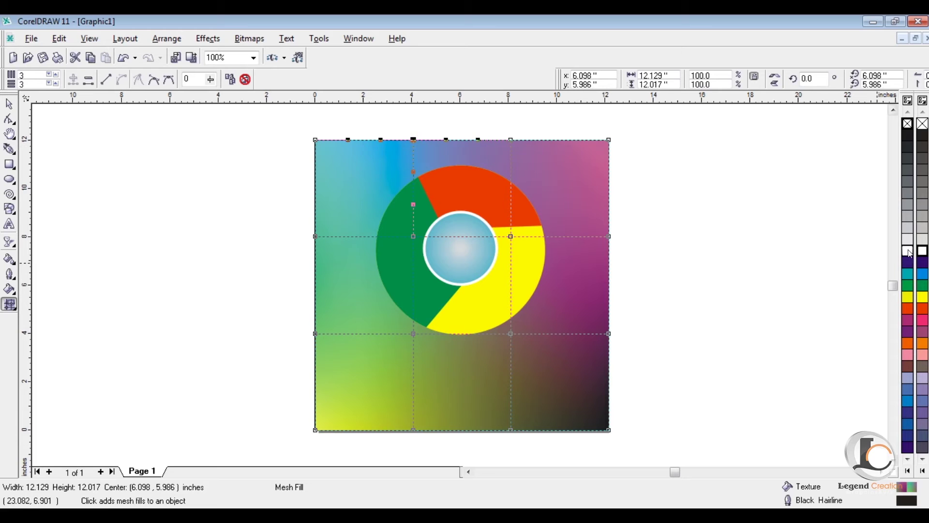
{"action": "left_click", "coordinate": [923, 250]}
{"action": "left_click", "coordinate": [511, 236]}
{"action": "left_click", "coordinate": [921, 250]}
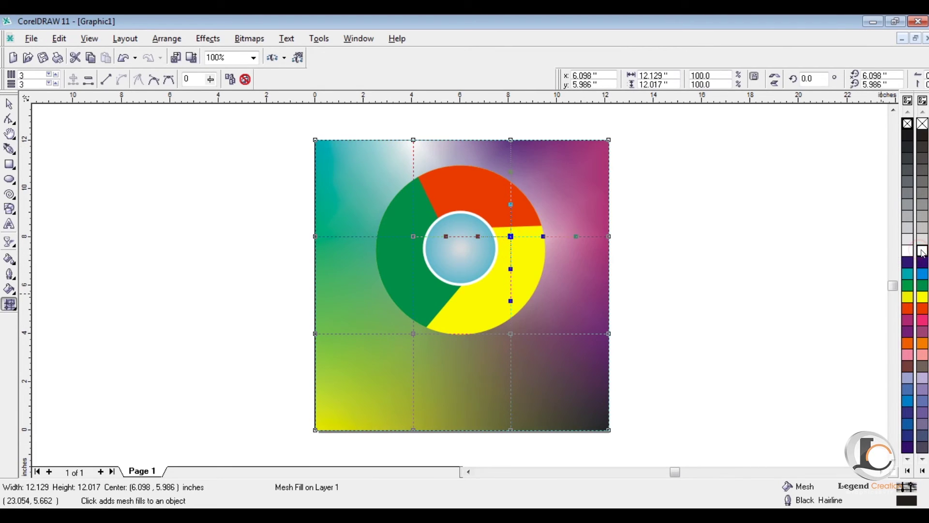
Undo the centre node's white and make the bottom-right corner node white instead
{"action": "key", "text": "ctrl+z"}
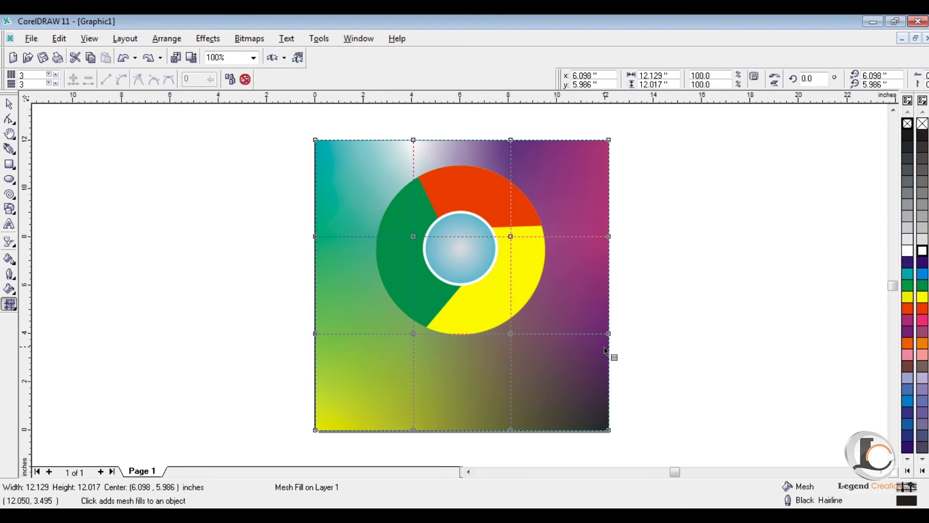
{"action": "left_click", "coordinate": [609, 431]}
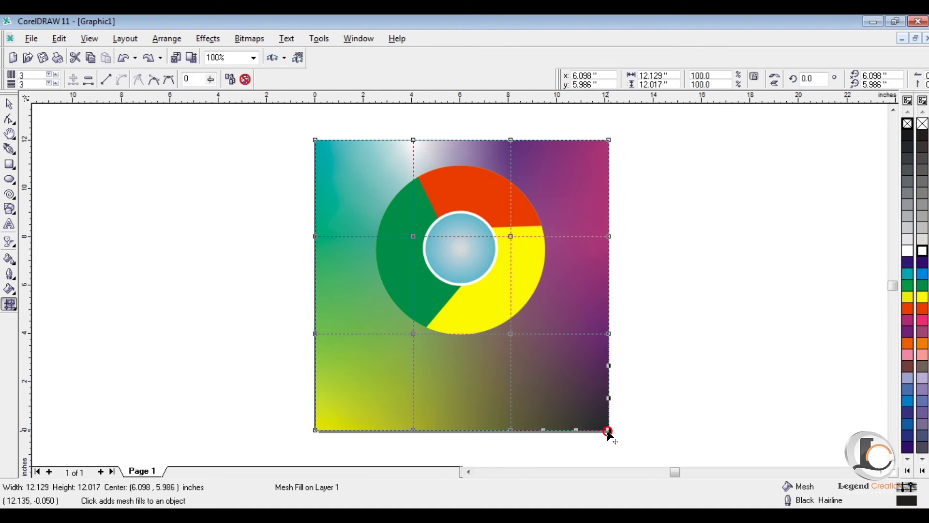
{"action": "left_click", "coordinate": [922, 250]}
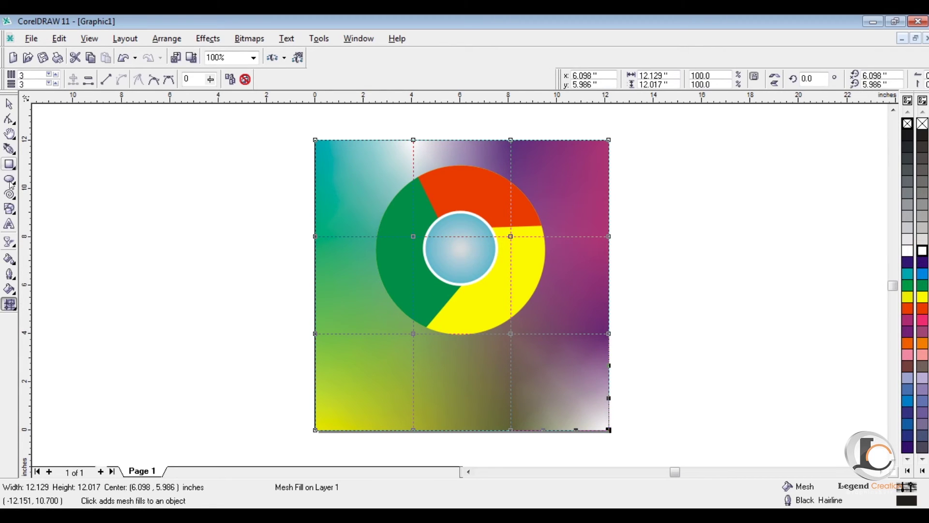
{"action": "left_click", "coordinate": [10, 225]}
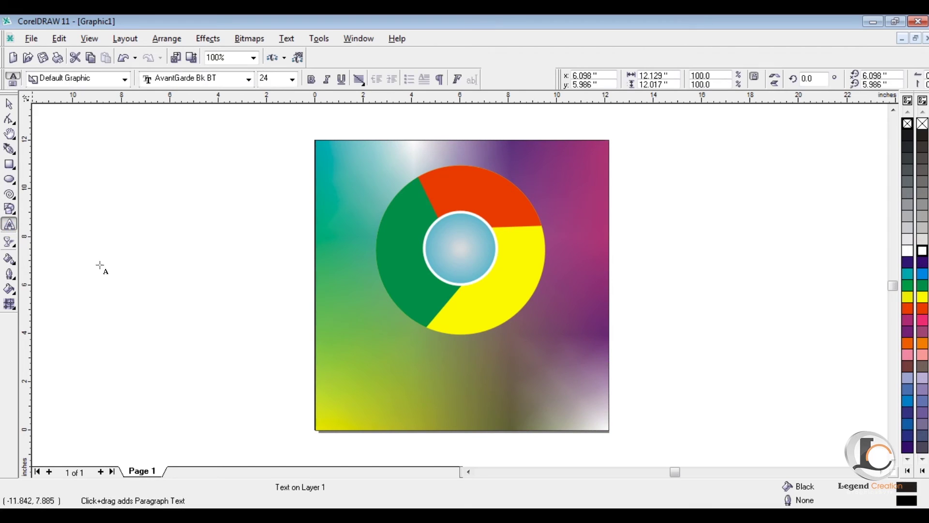
Add 'Chrome logo' text below the ring, enlarged and centred beneath it
{"action": "left_click", "coordinate": [366, 364]}
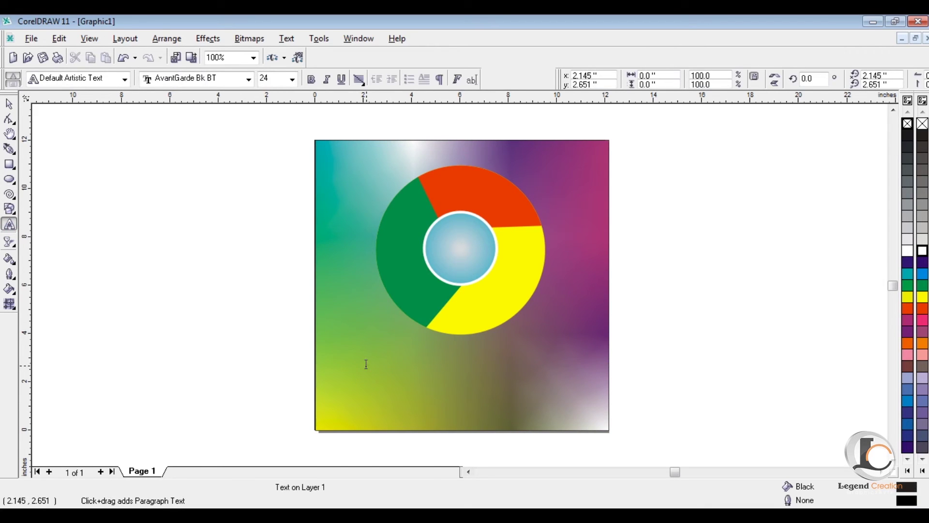
{"action": "type", "text": "Chrome"}
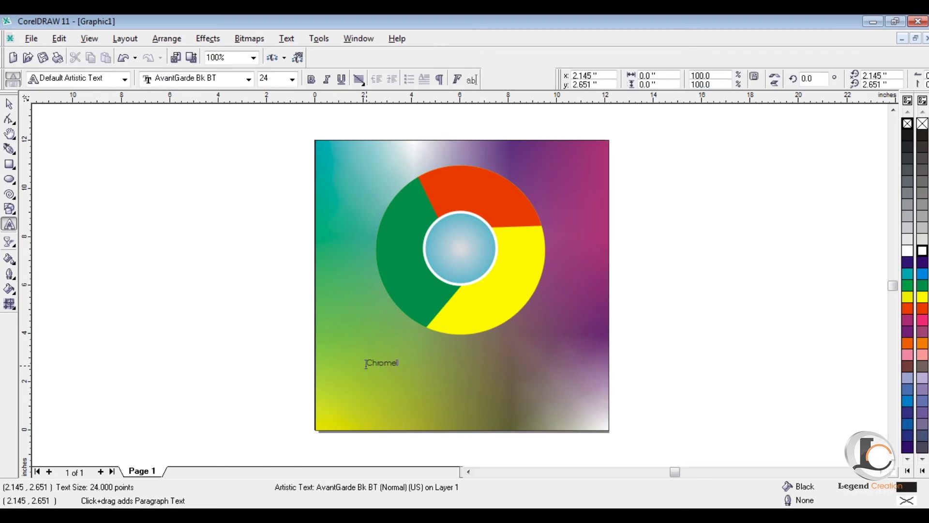
{"action": "key", "text": "Escape"}
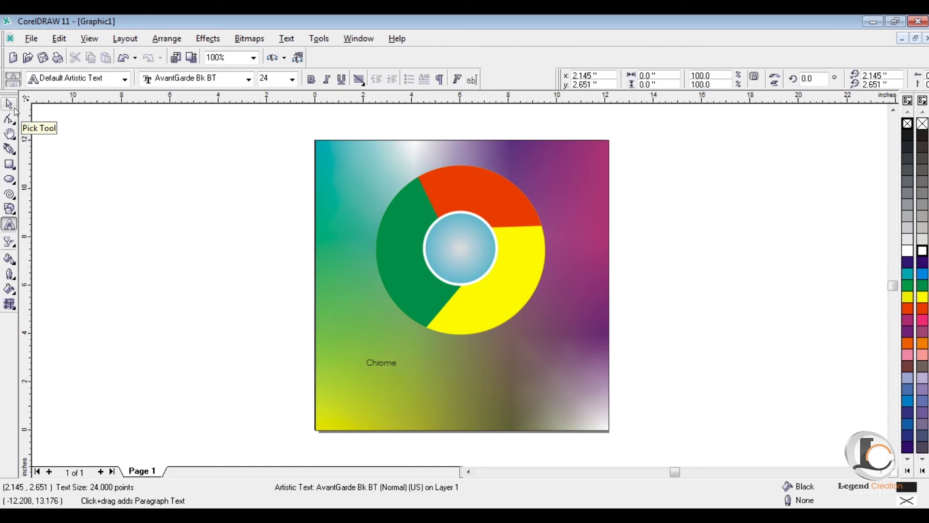
{"action": "type", "text": "logo"}
{"action": "left_click", "coordinate": [9, 103]}
{"action": "left_click_drag", "start_coordinate": [425, 363], "coordinate": [475, 331]}
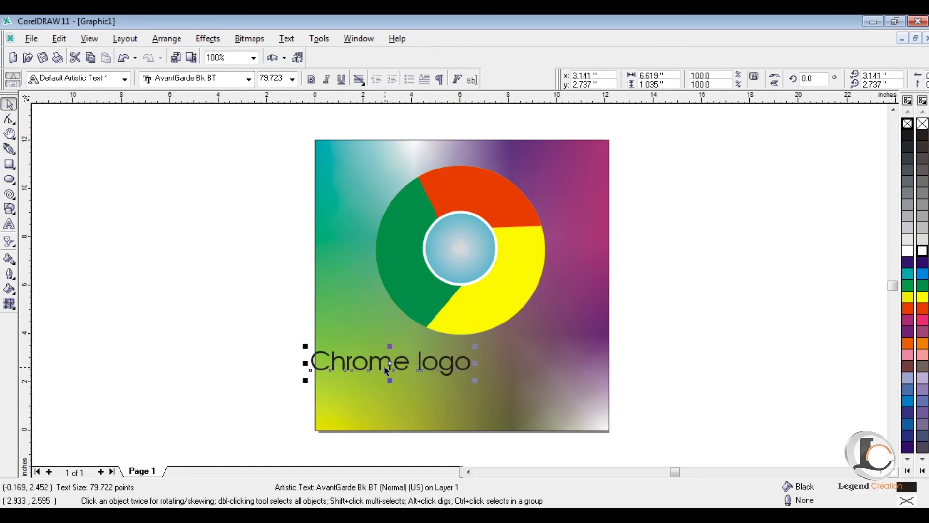
{"action": "left_click_drag", "start_coordinate": [385, 369], "coordinate": [471, 367]}
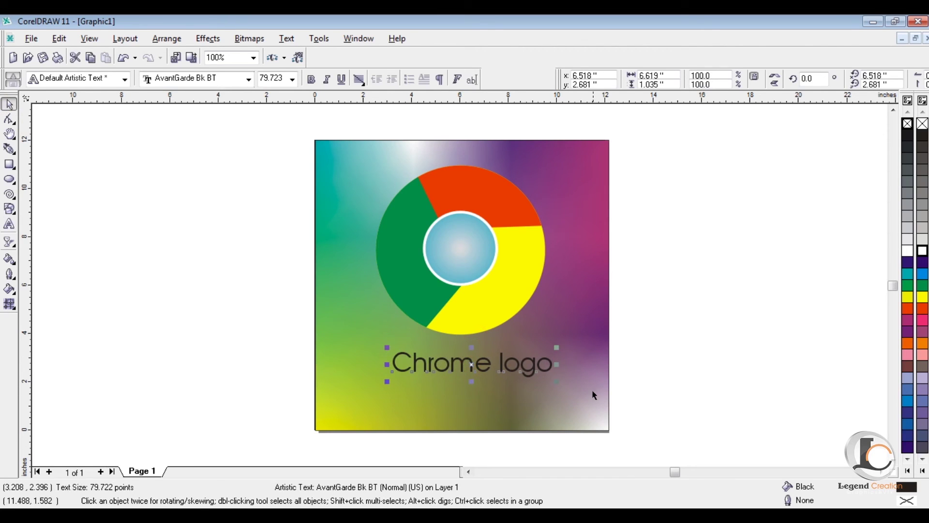
Give the 'Chrome logo' text a white outline and white fill, then deselect to check it
{"action": "right_click", "coordinate": [923, 251]}
{"action": "left_click", "coordinate": [922, 252]}
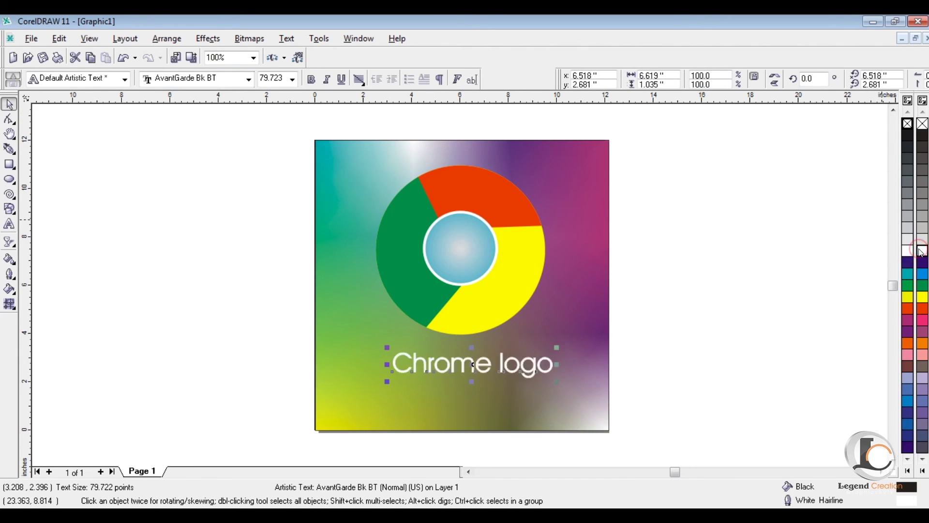
{"action": "left_click", "coordinate": [753, 308]}
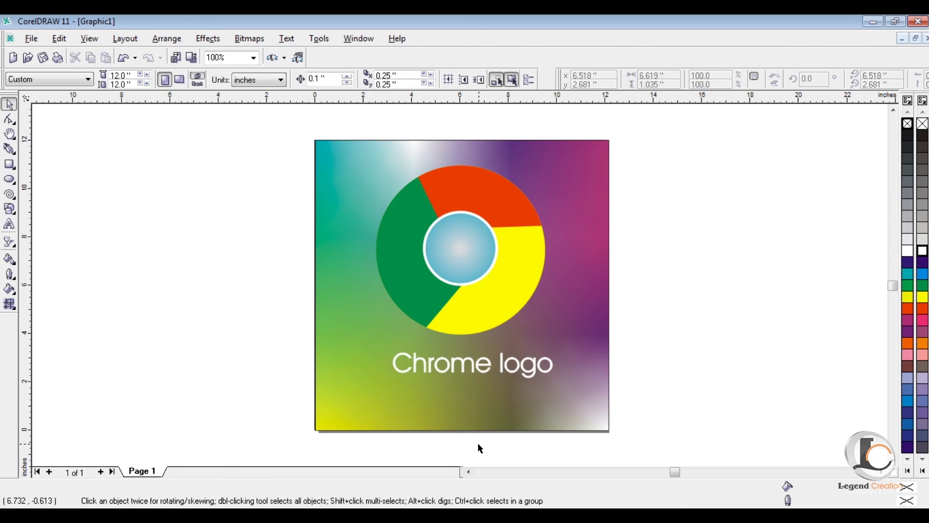
{"action": "left_click", "coordinate": [463, 367]}
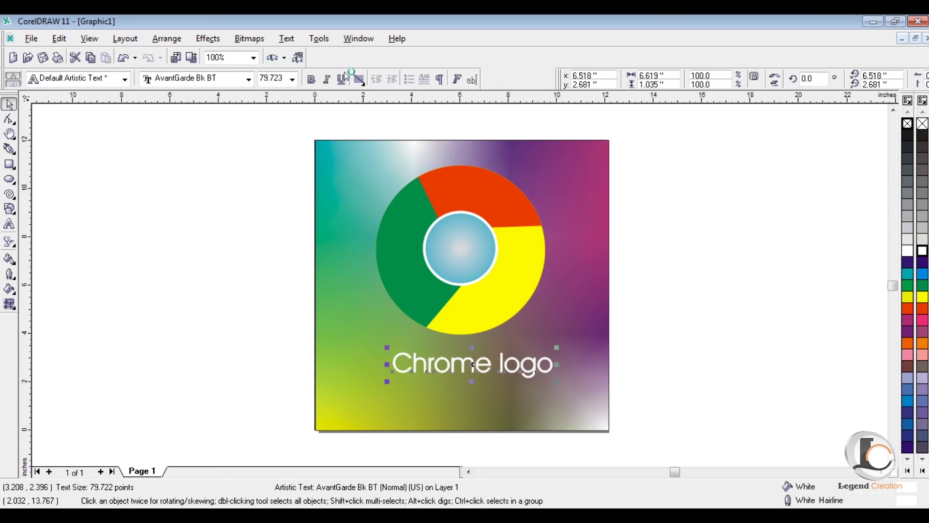
{"action": "left_click", "coordinate": [739, 297]}
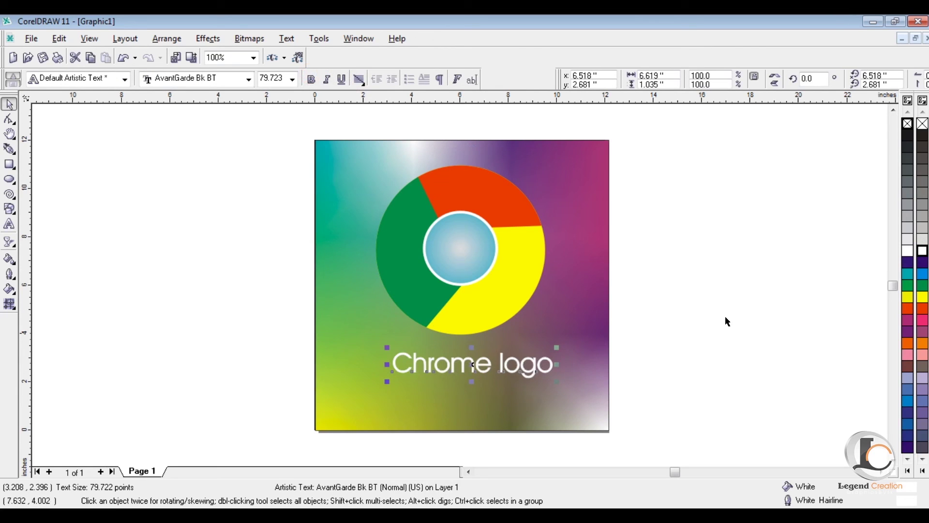